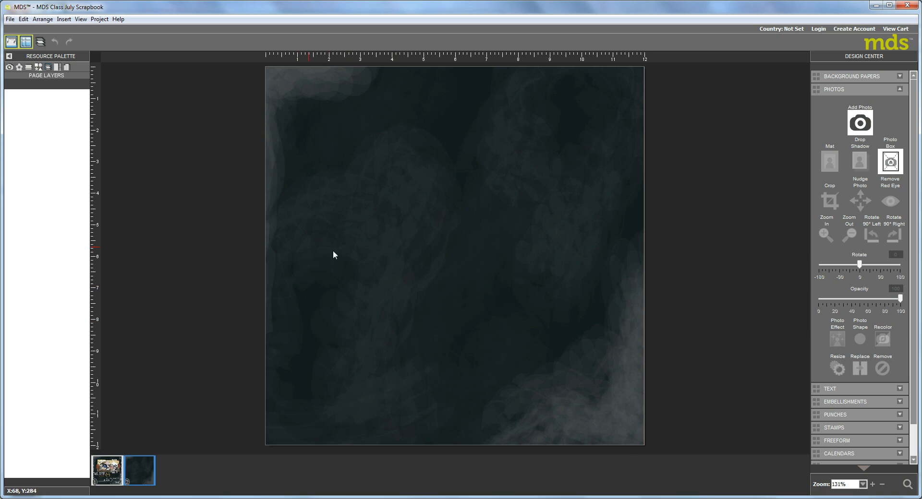
- Browse the stamp categories and open Back to School from the Designer Kits
click(29, 68)
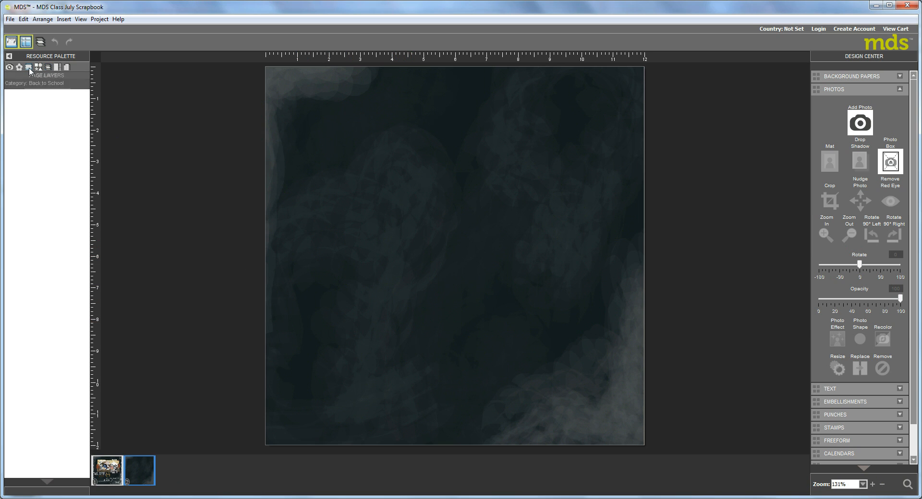
click(46, 110)
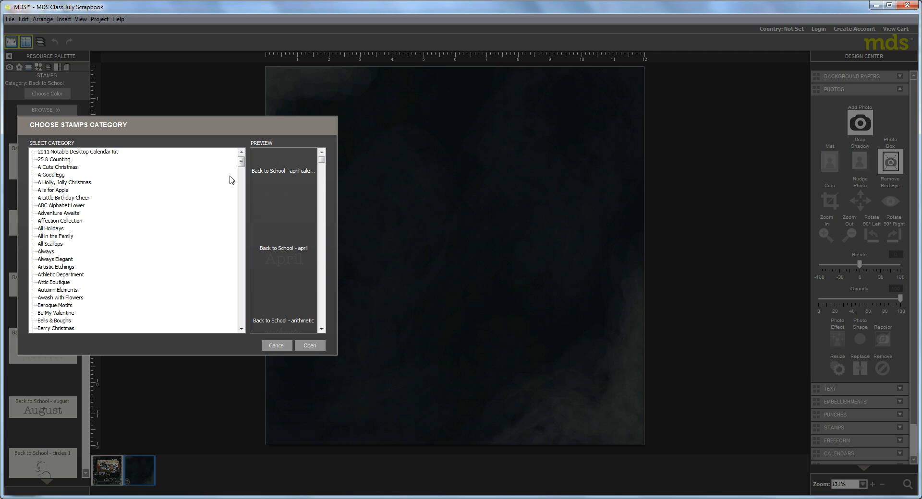
drag(241, 328, 241, 329)
click(243, 167)
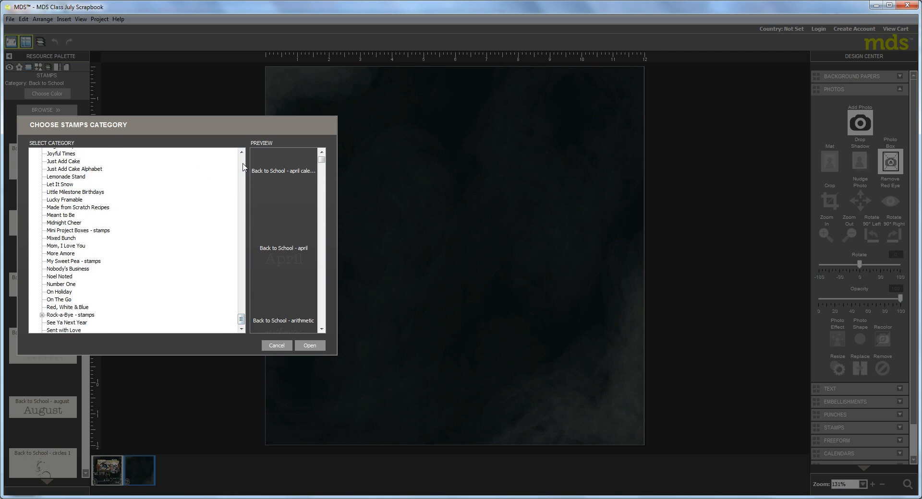
click(242, 320)
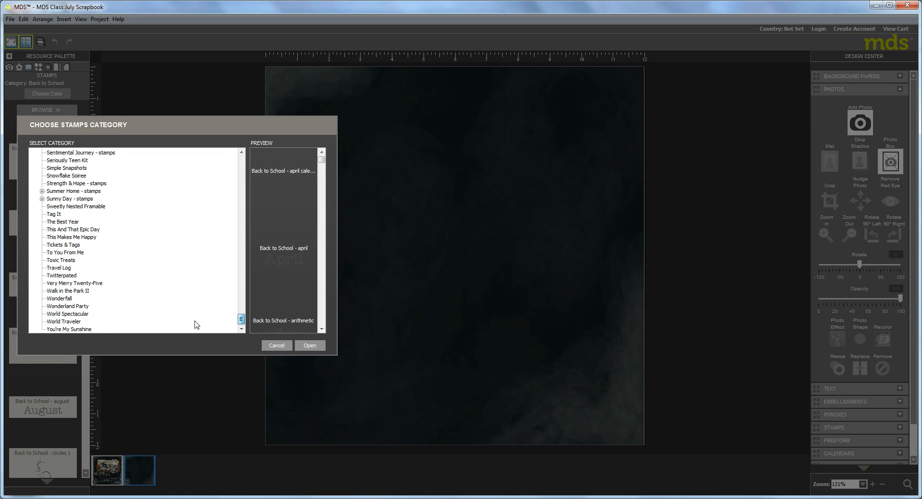
click(240, 164)
click(240, 165)
click(240, 165)
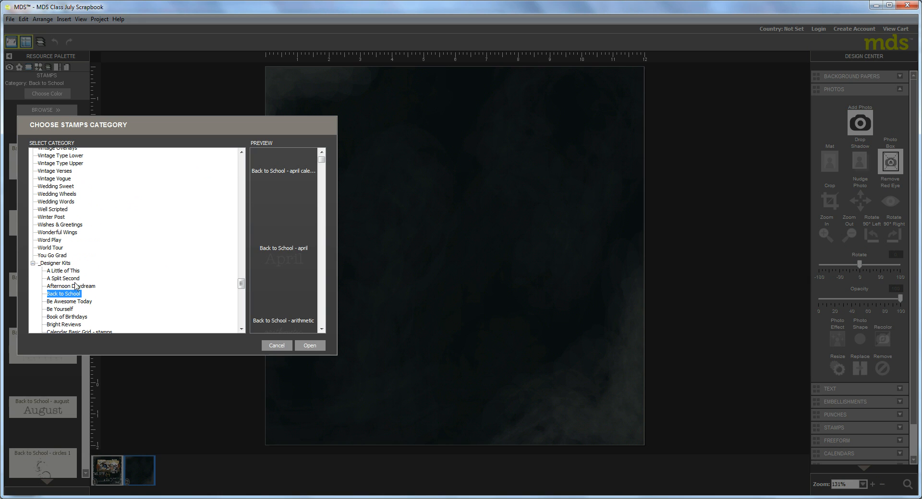
click(313, 348)
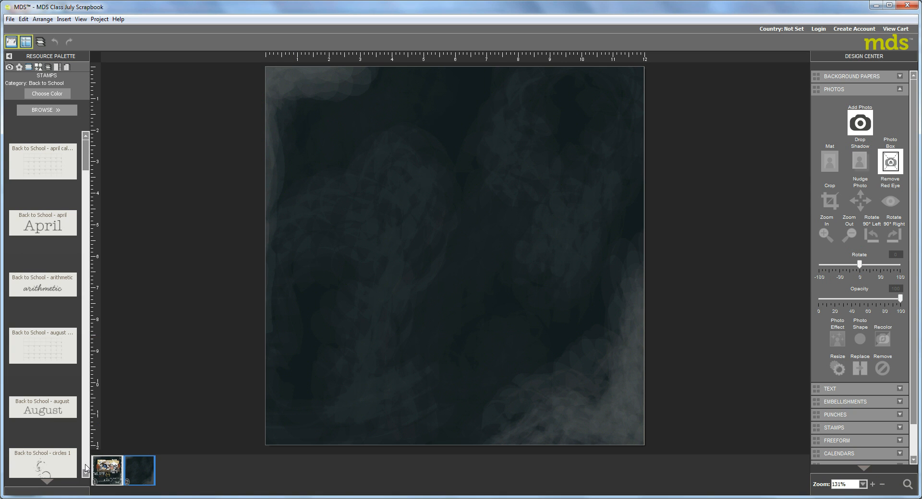
- Place the Back to School grunge 3 stamp on the page and recolor it white
click(86, 466)
click(86, 466)
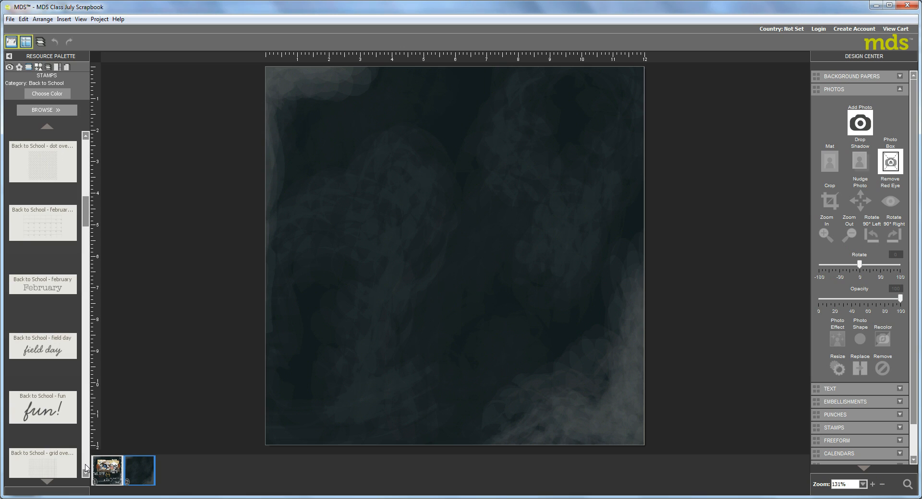
click(86, 466)
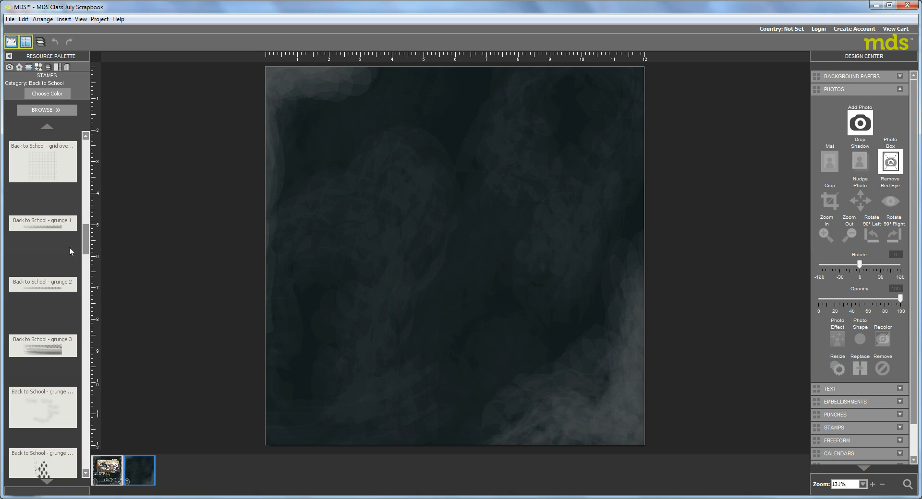
drag(53, 350, 385, 247)
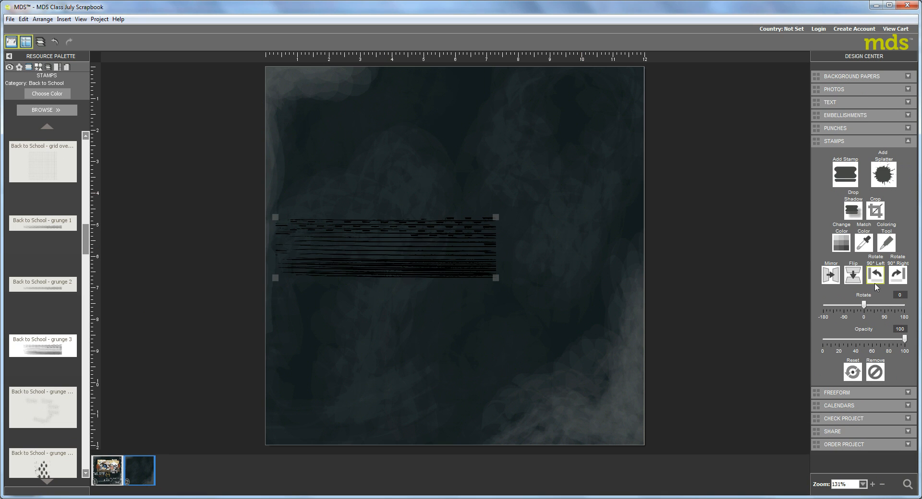
click(841, 242)
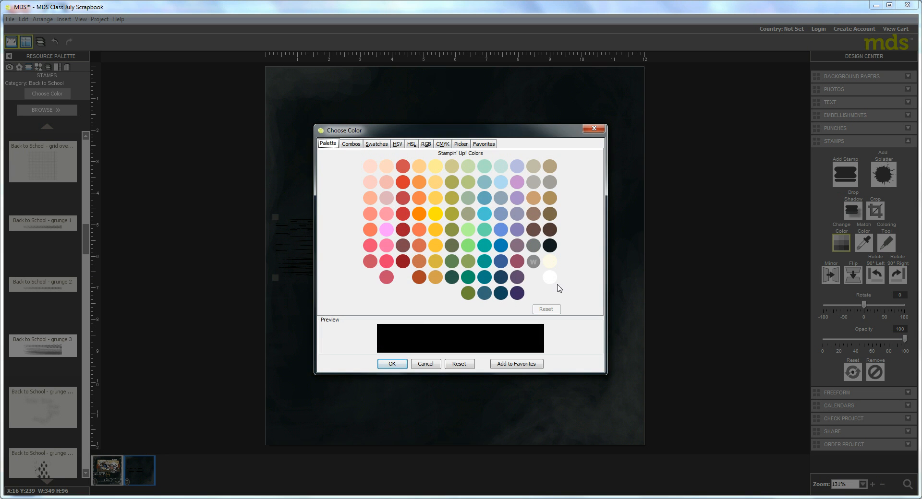
click(548, 269)
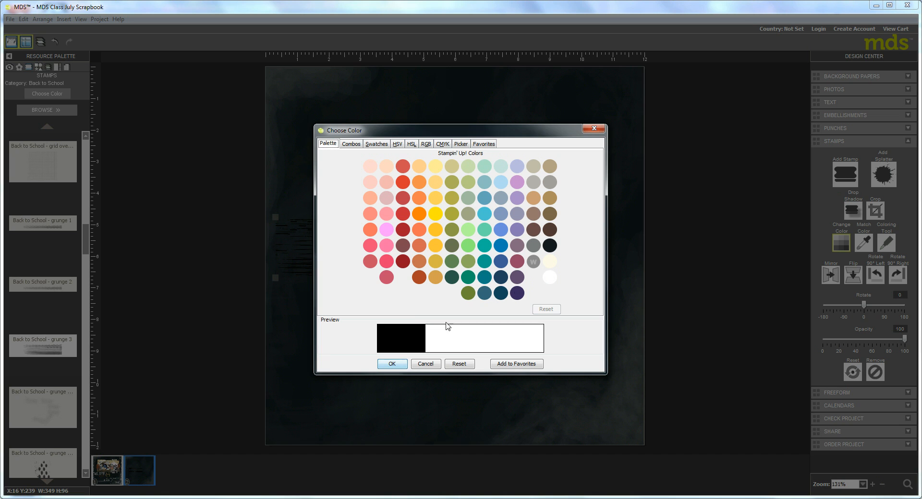
click(392, 364)
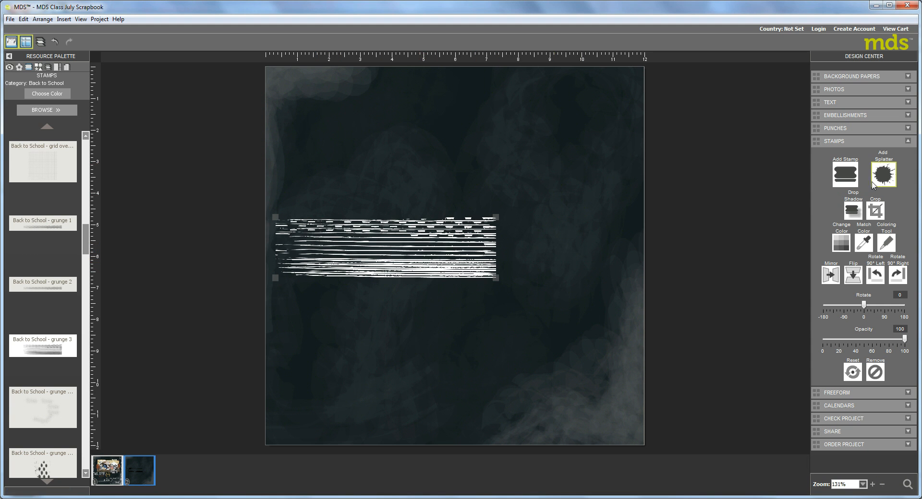
- Angle the grunge 3 stamp at -74 degrees across the page's upper-left corner and set its opacity to 19
click(876, 276)
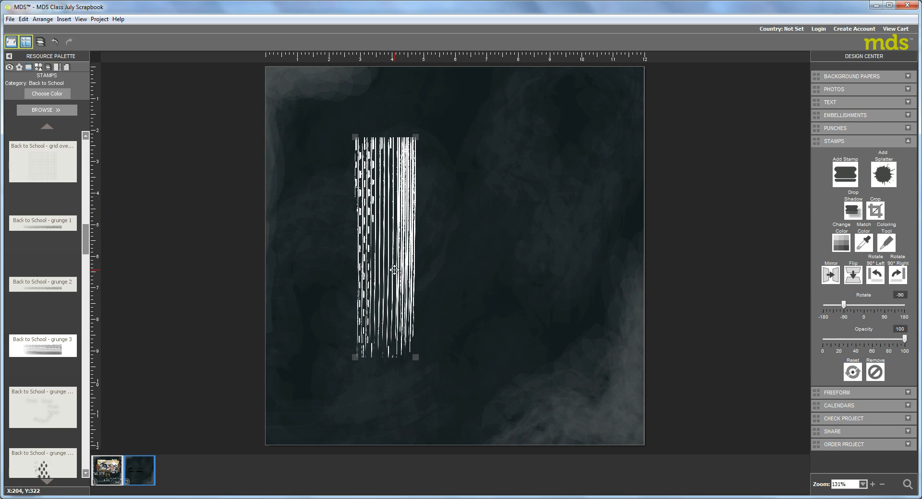
drag(394, 269, 292, 157)
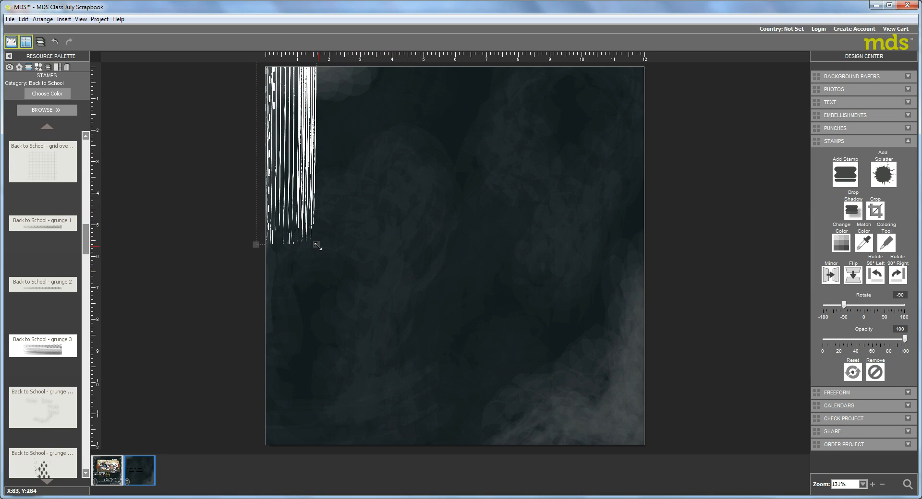
drag(314, 247, 293, 248)
drag(275, 198, 249, 208)
drag(278, 176, 297, 184)
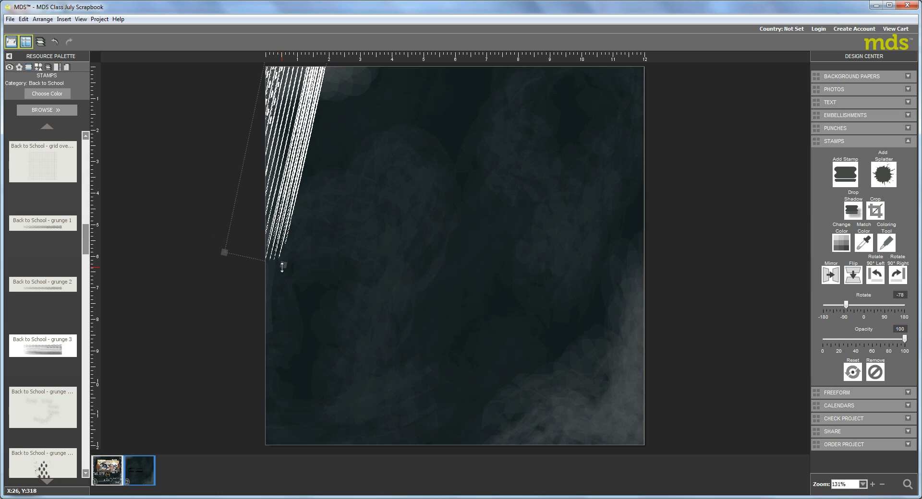
mouse_move(281, 267)
mouse_down()
mouse_move(294, 263)
mouse_move(268, 256)
mouse_move(266, 267)
mouse_up()
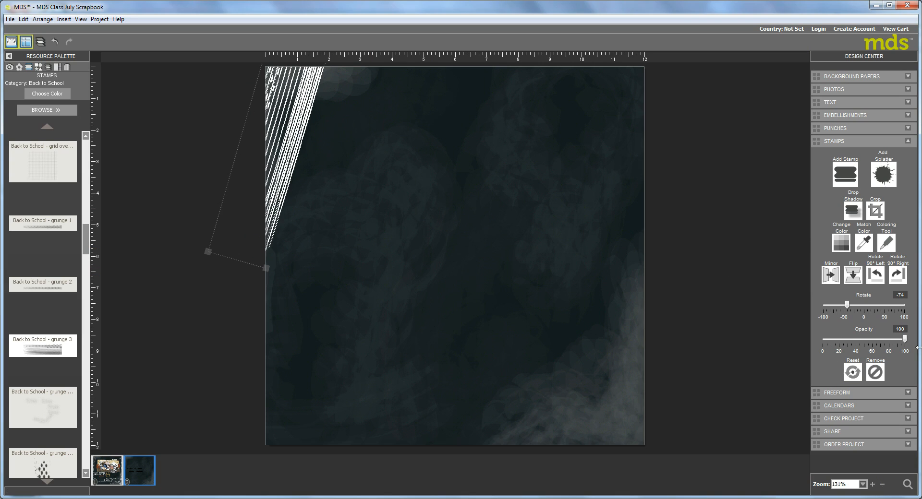
drag(905, 340, 838, 340)
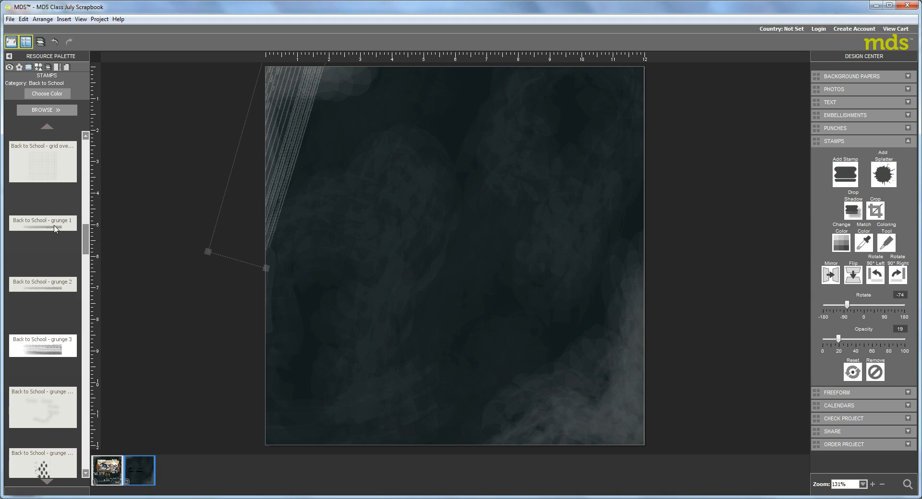
- Add the grunge 1 stamp vertically along the lower part of the page's left edge and recolor it white
drag(55, 229, 501, 242)
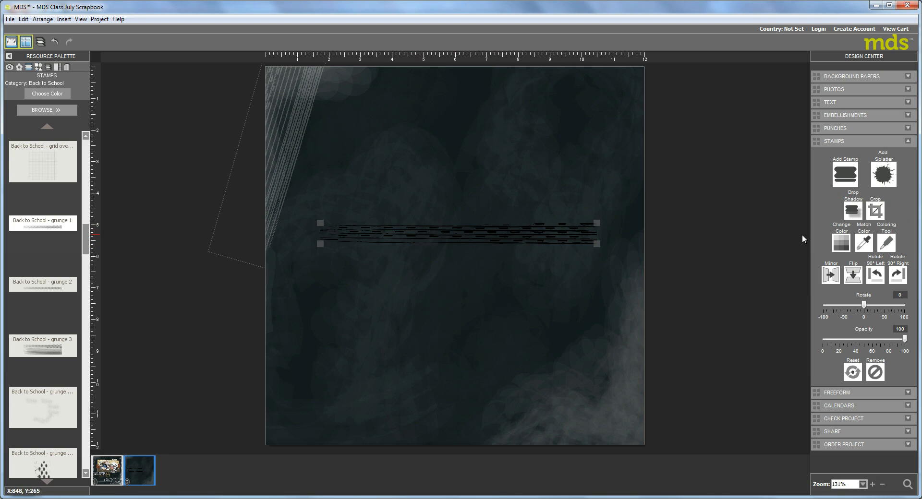
click(877, 277)
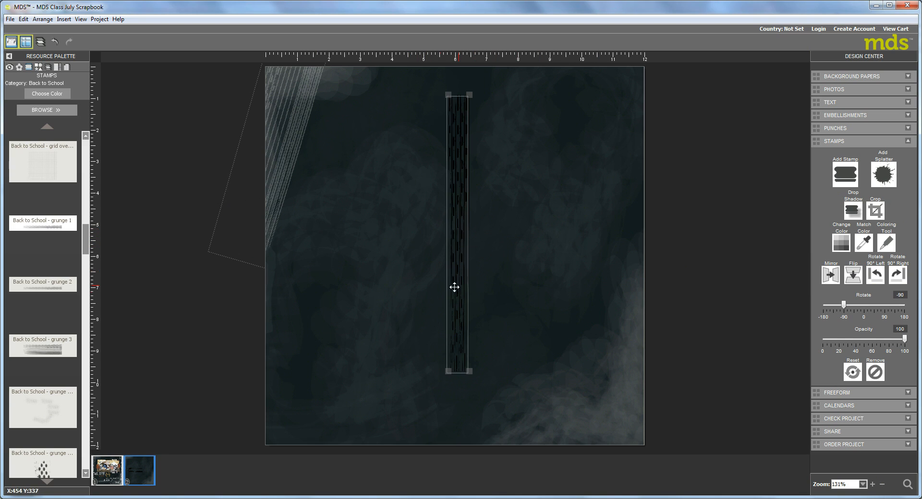
drag(455, 286, 273, 368)
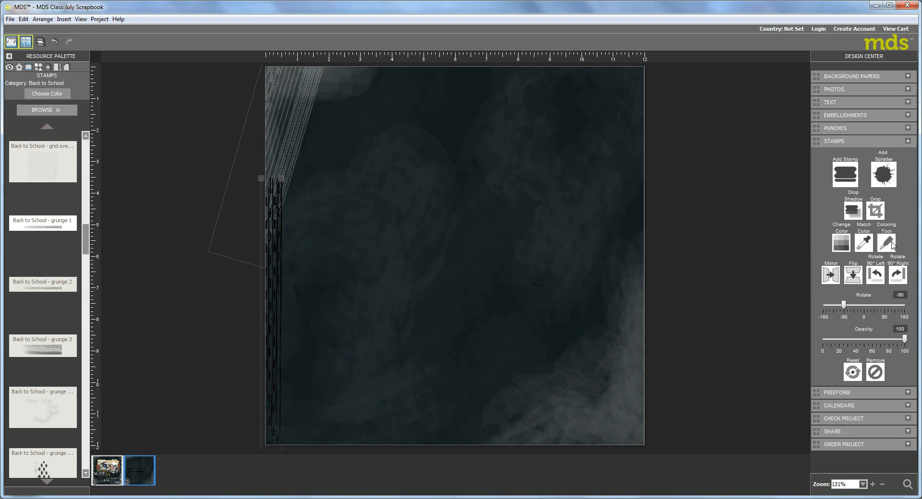
click(841, 243)
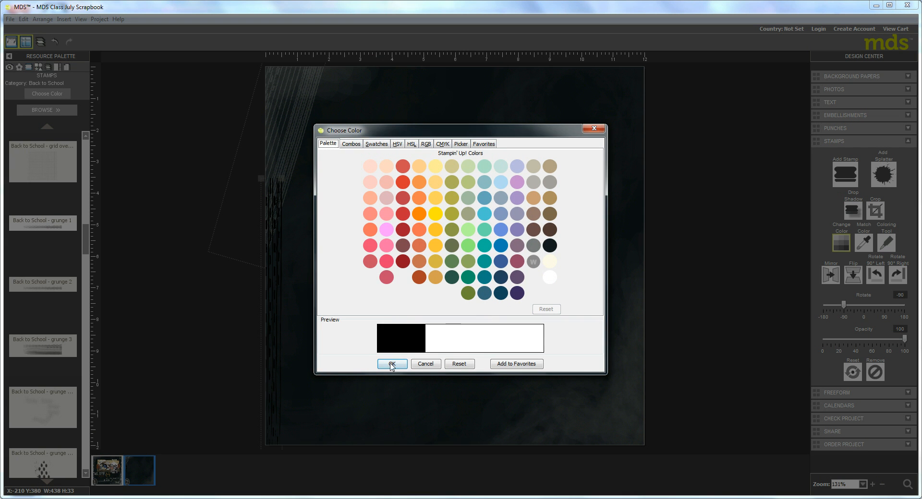
click(390, 364)
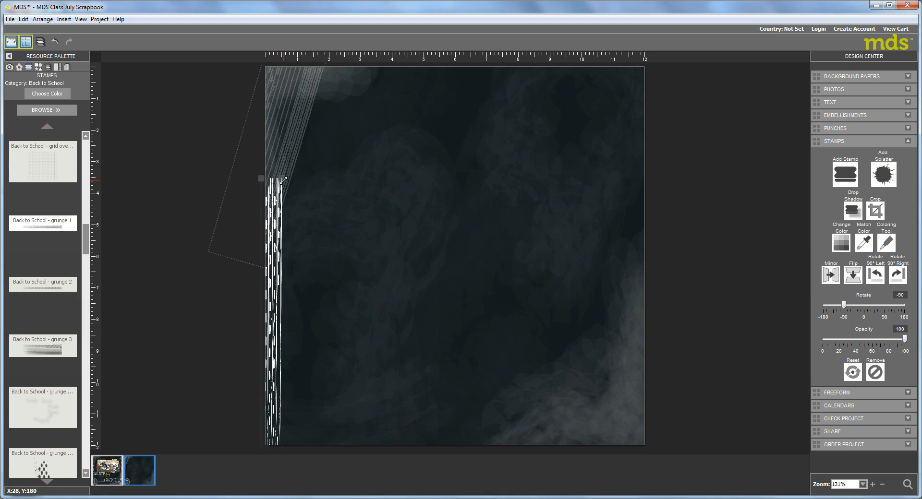
- Tilt the grunge 1 stamp to -94 degrees against the page's left edge and set its opacity to 50
drag(283, 175, 279, 179)
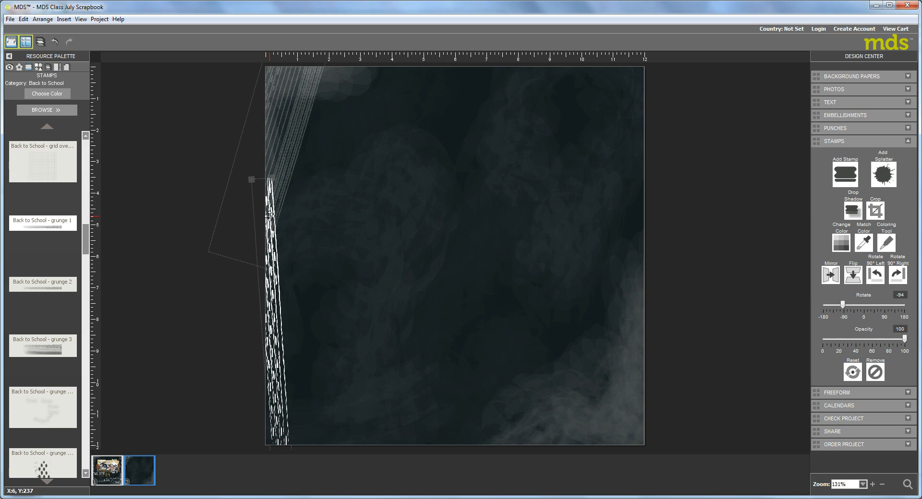
drag(271, 264, 268, 262)
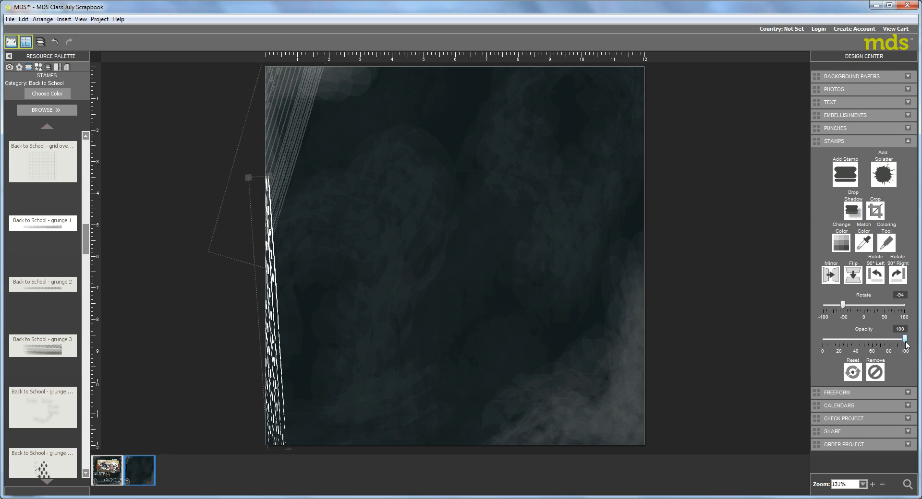
drag(905, 341, 864, 347)
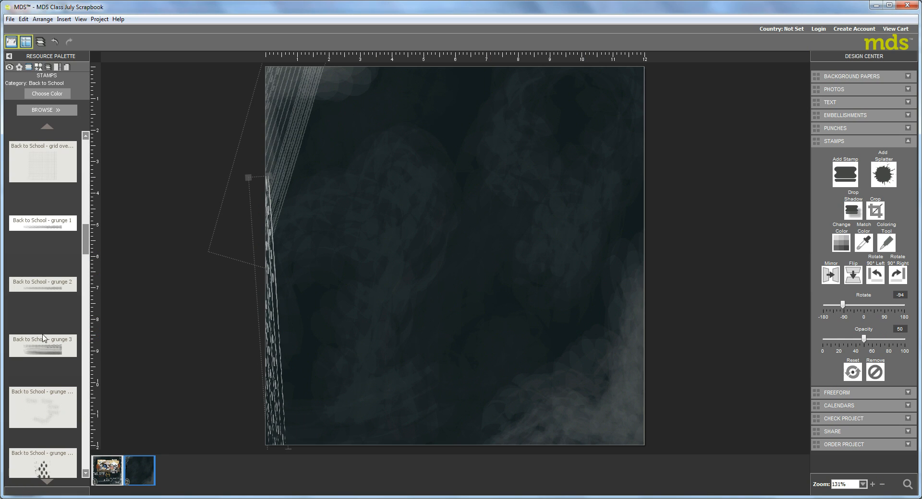
- Add the grunge 2 stamp to the page, rotated to -90 degrees and aligned along the right edge
drag(51, 292, 447, 244)
drag(580, 245, 589, 243)
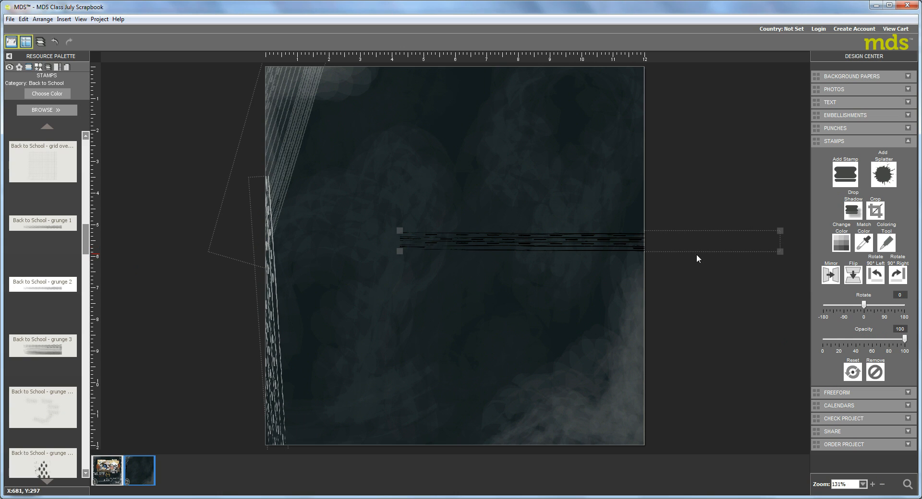
click(875, 275)
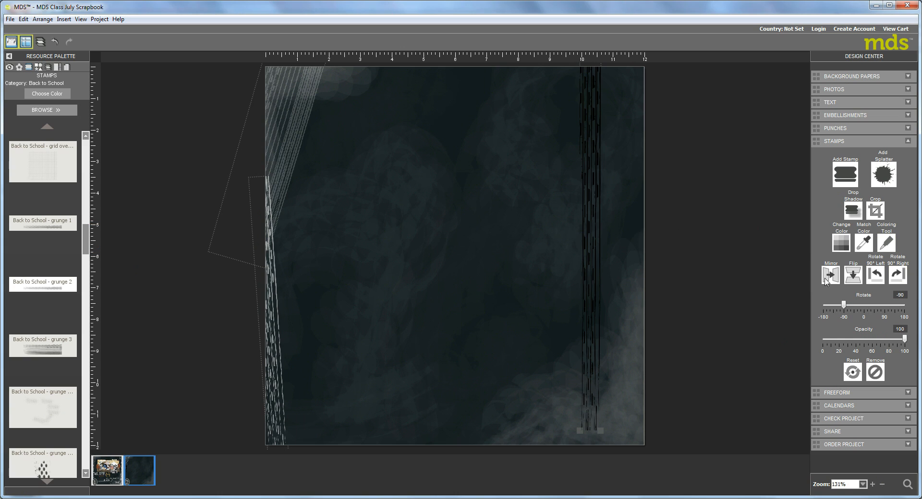
drag(592, 284, 637, 300)
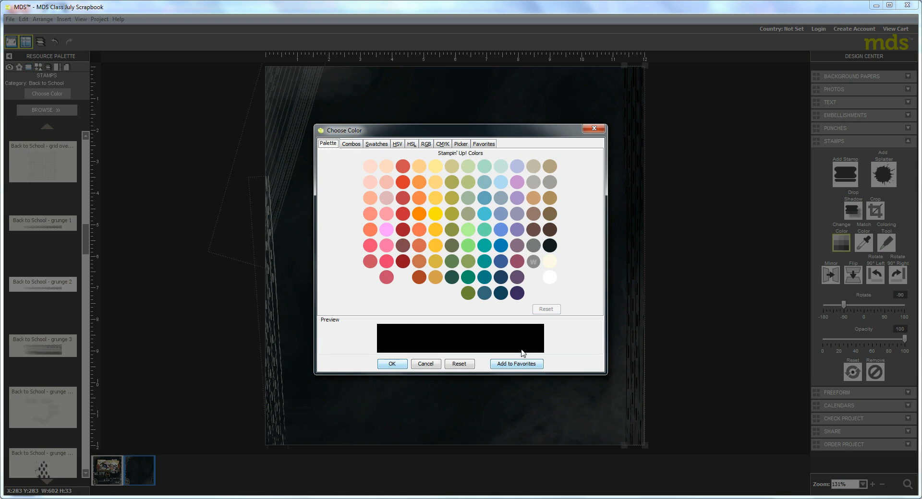
- Recolor the grunge 2 stamp white at 50 opacity and tilt it to -88 degrees along the page's right edge
click(551, 278)
click(393, 364)
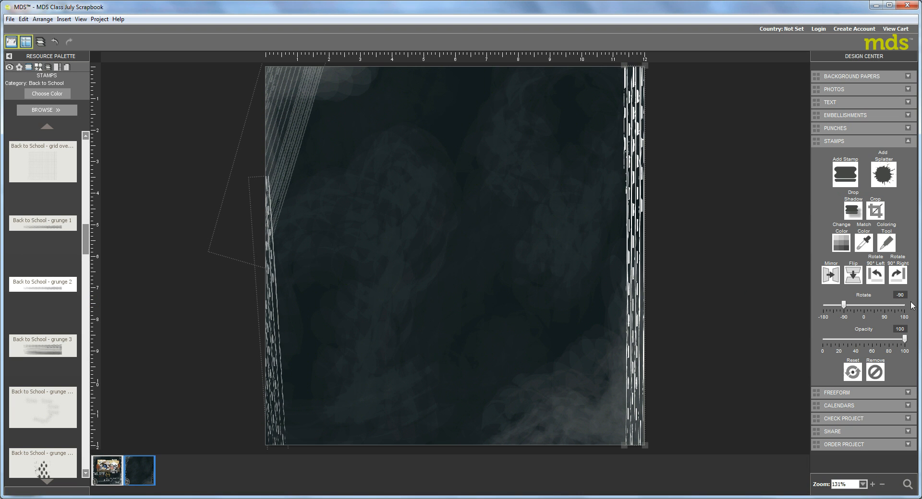
drag(905, 340, 863, 340)
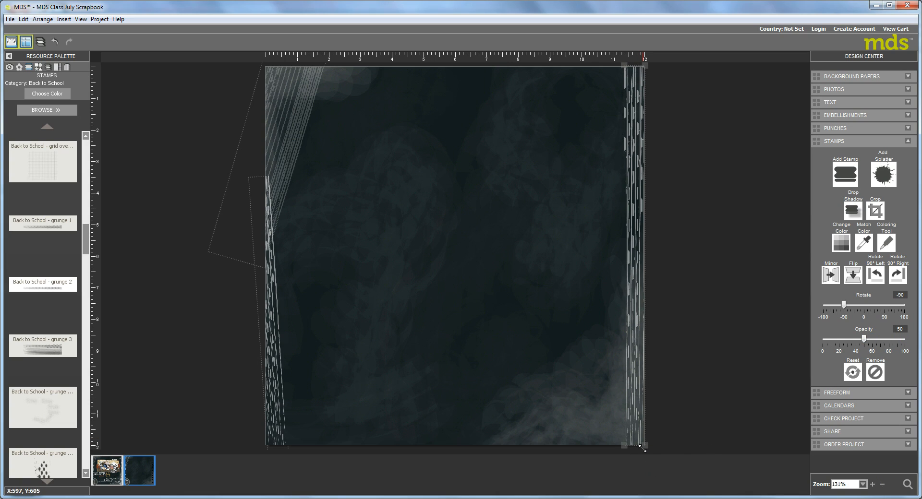
drag(641, 448, 638, 429)
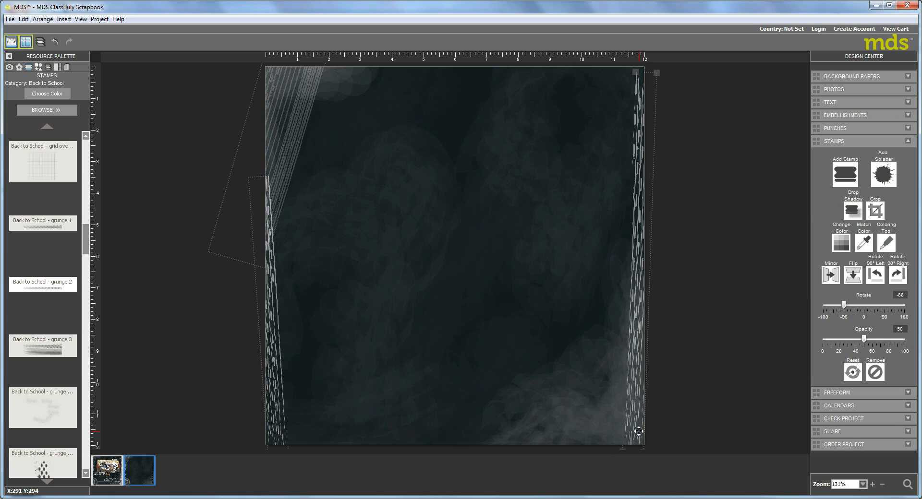
- Switch from stamps to photos, browse the photo folders and open the 2008 11 08 Cascades folder
click(9, 68)
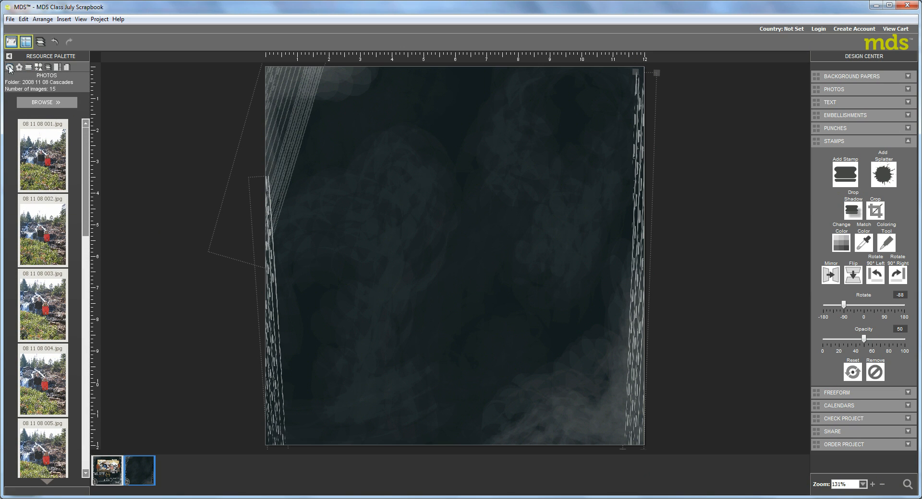
click(47, 102)
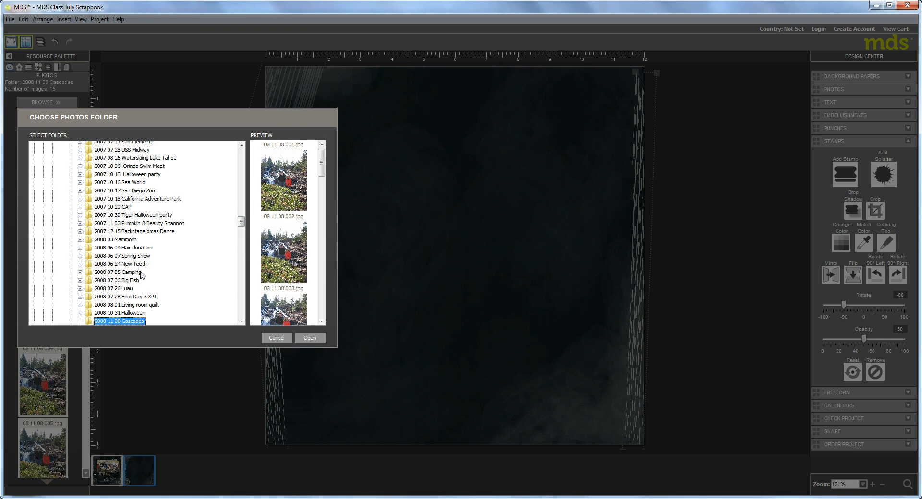
drag(241, 221, 233, 197)
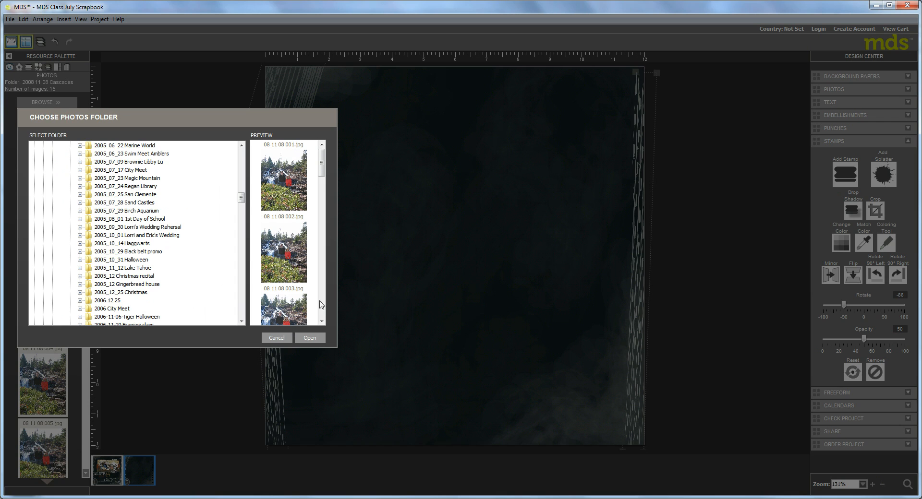
click(310, 338)
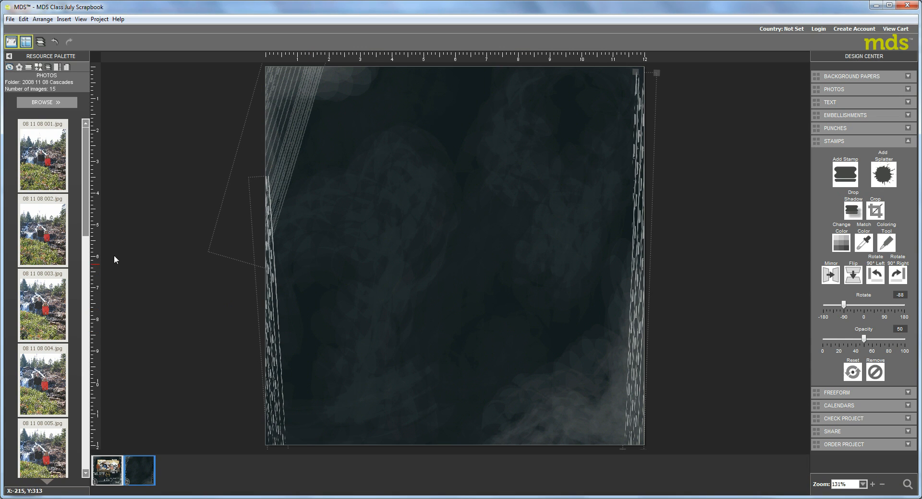
- Add the photo 08 11 08 013.jpg to the upper-left area of the page
drag(86, 227, 74, 428)
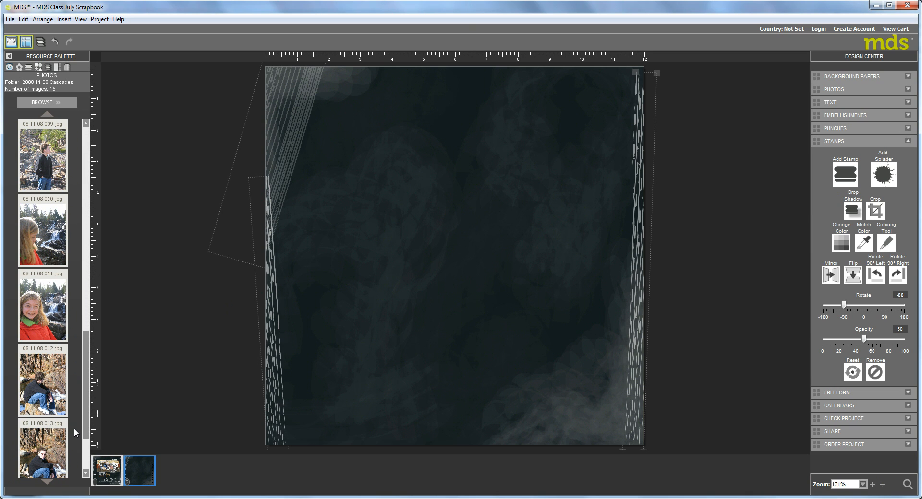
click(87, 475)
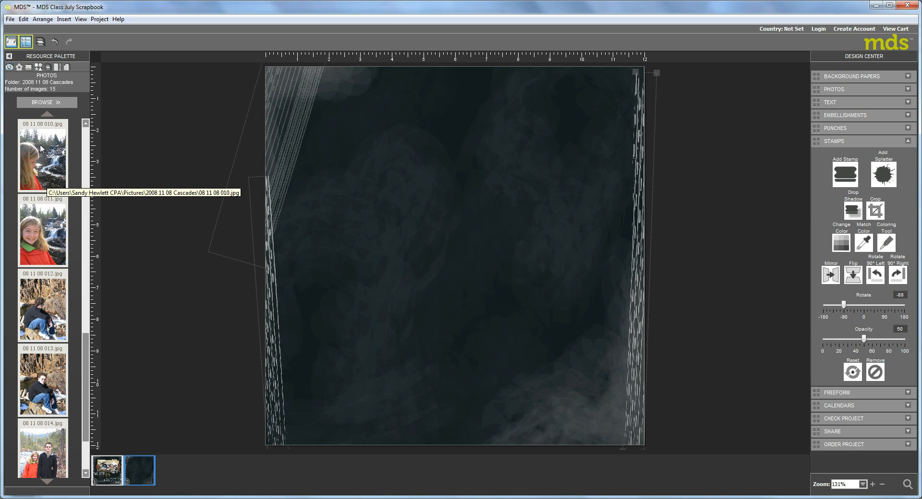
drag(41, 392, 388, 193)
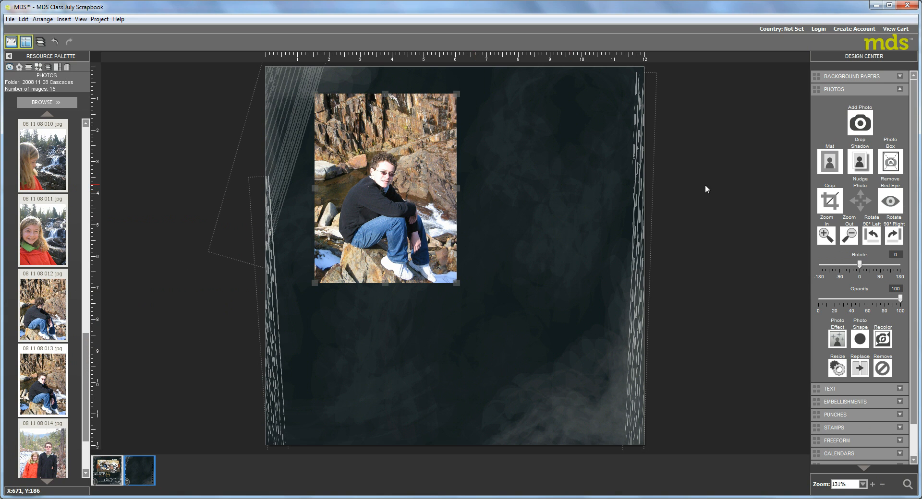
- Crop the photo to about 4.44 by 4.54 by cutting off its top, and shrink and shift it toward the page centre
click(839, 202)
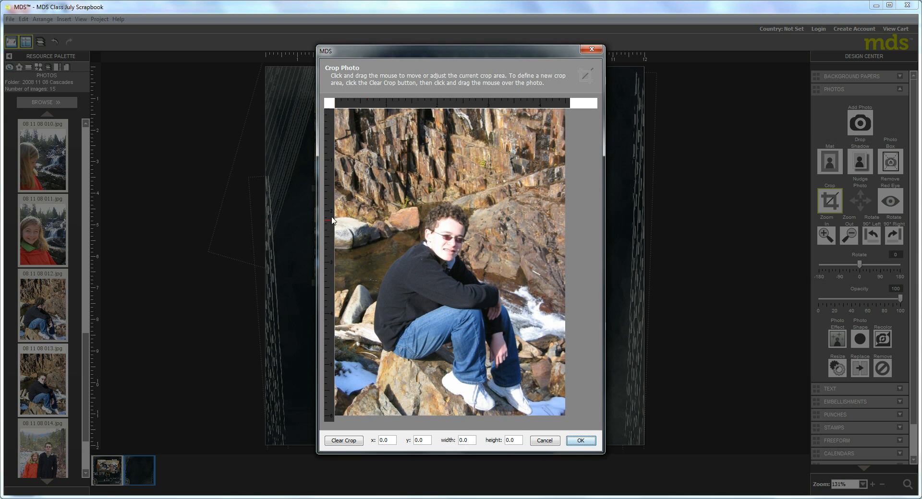
drag(336, 182, 562, 416)
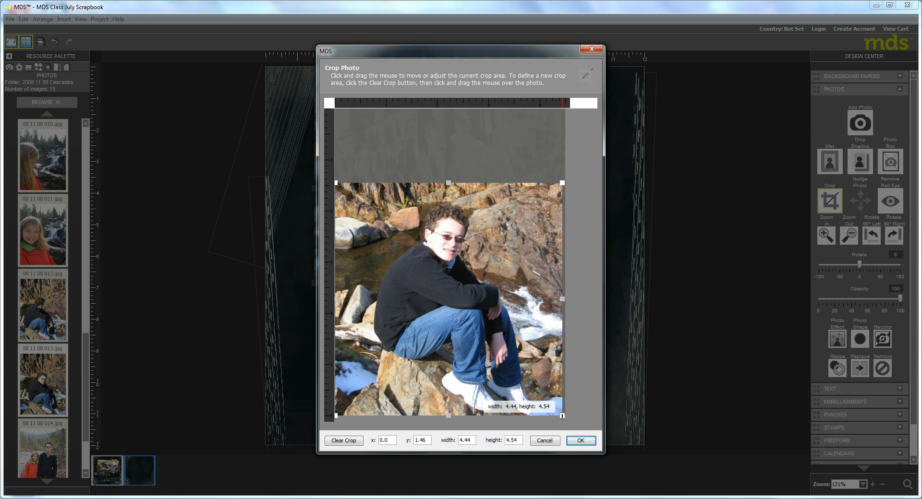
click(581, 440)
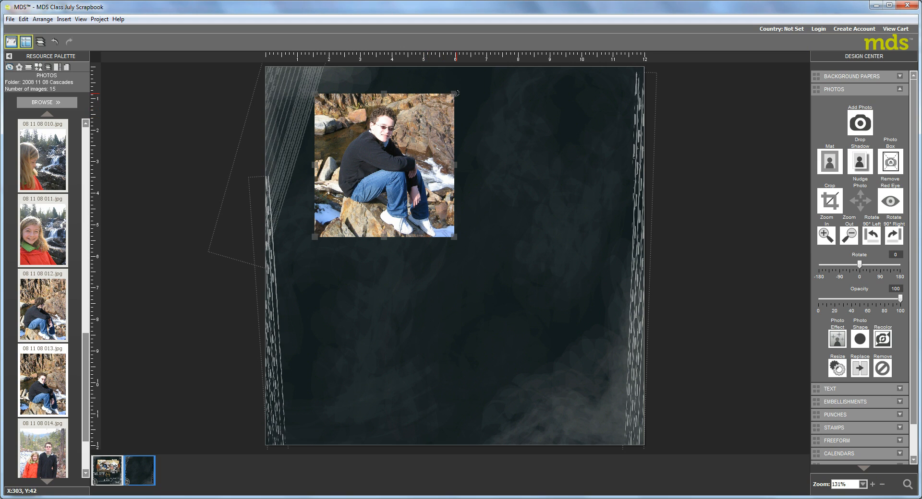
drag(455, 94, 428, 121)
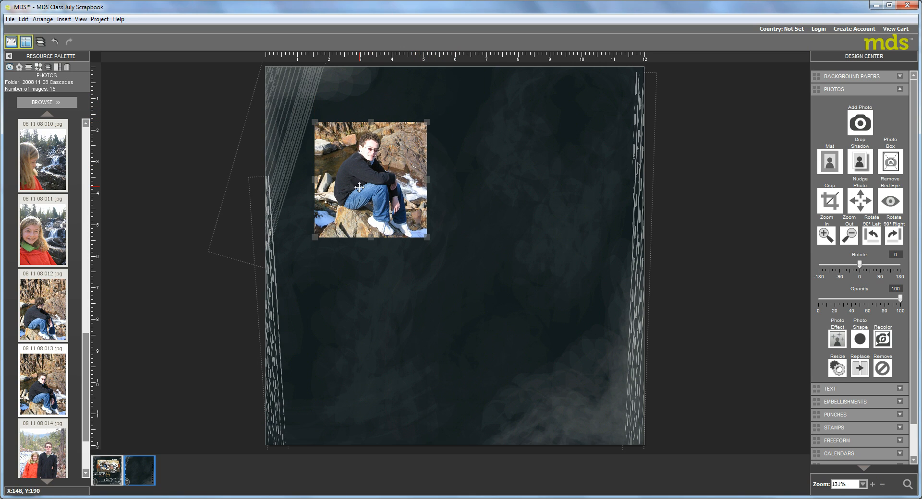
drag(359, 186, 390, 218)
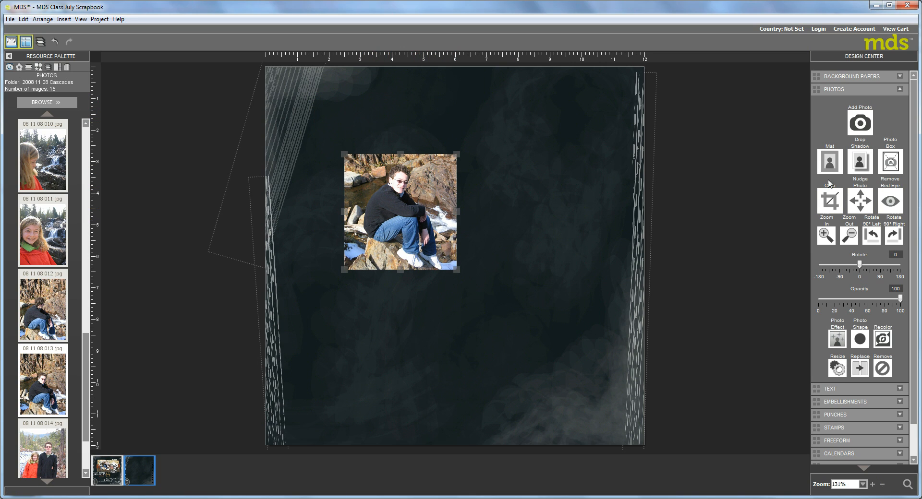
- Give the photo a white mat of size 6 and a drop shadow with the default settings
click(832, 165)
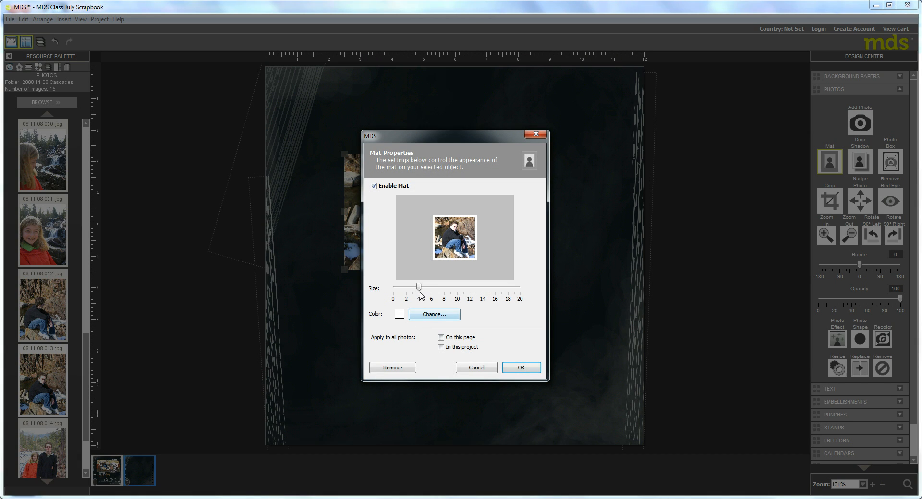
drag(419, 287, 431, 288)
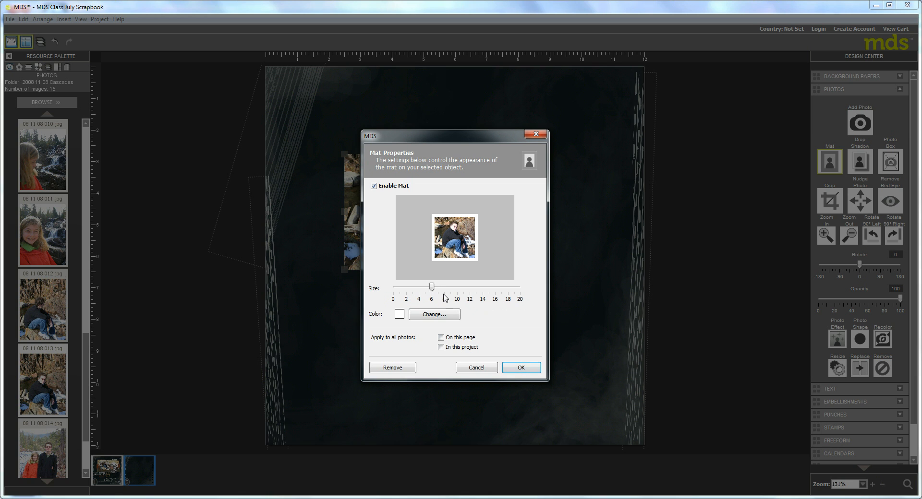
click(517, 373)
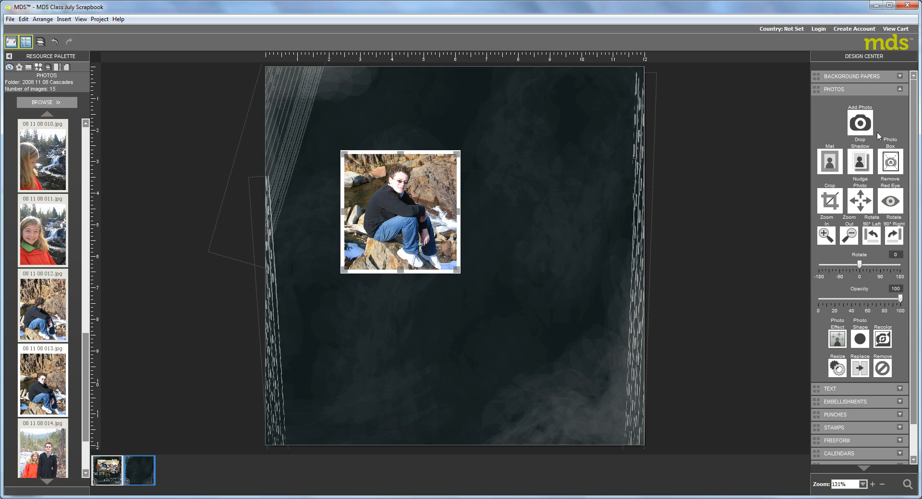
click(857, 161)
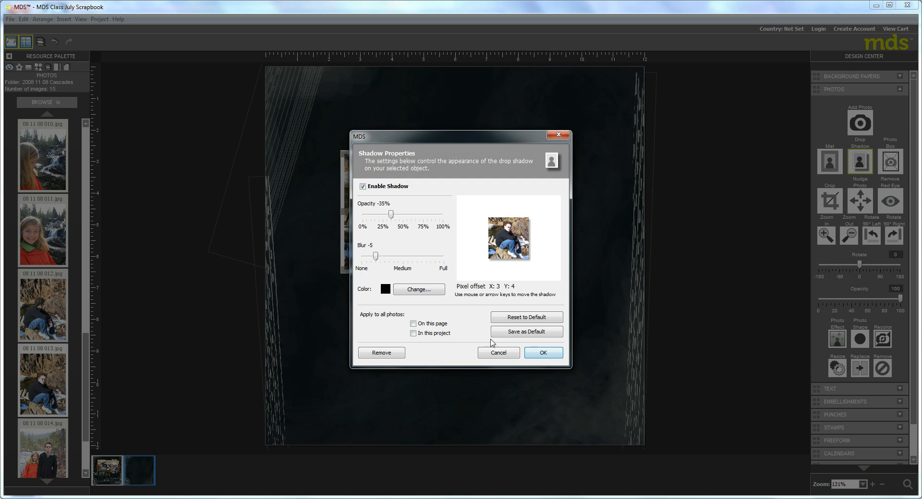
click(541, 353)
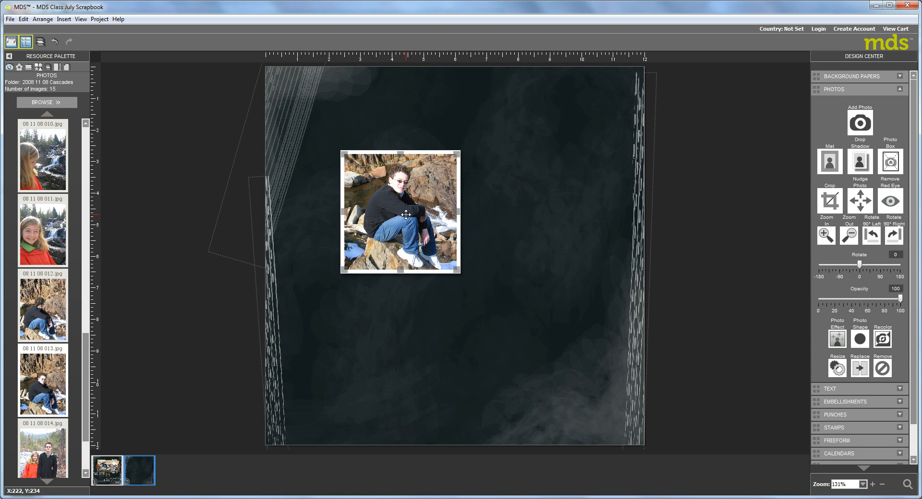
- Move the matted photo toward the page centre, duplicate it twice, and offset the front copy down and right
drag(408, 212, 432, 204)
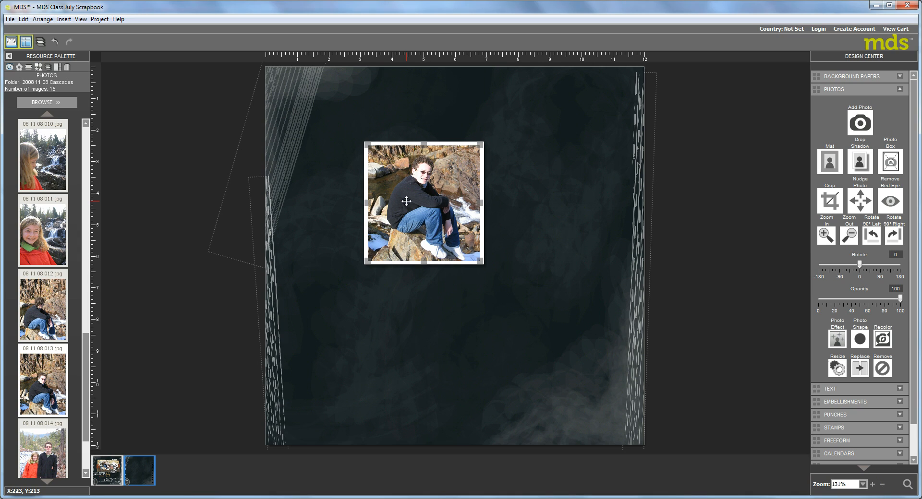
key(ctrl+d)
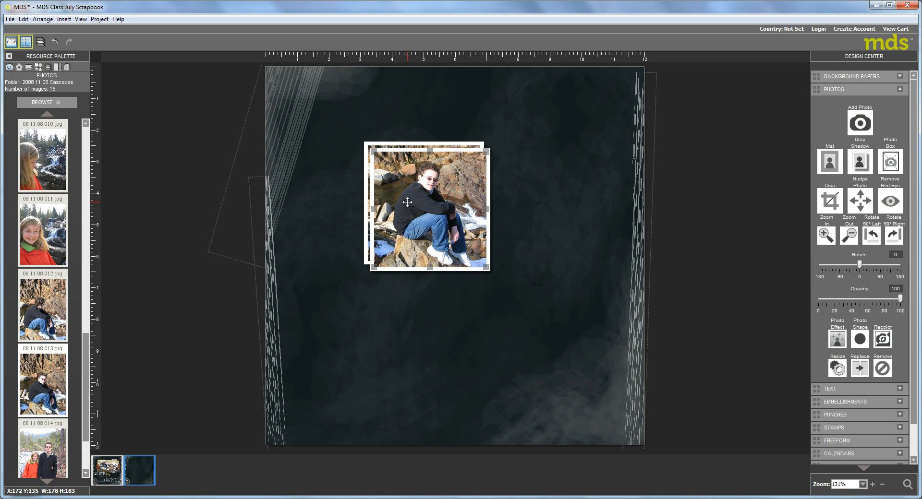
mouse_move(416, 179)
mouse_down()
mouse_move(427, 186)
mouse_move(417, 178)
mouse_up()
click(367, 147)
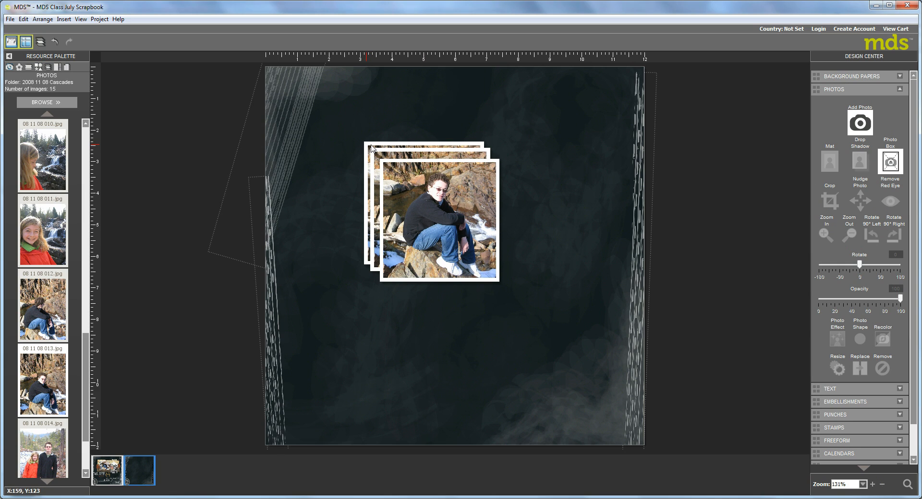
drag(408, 170, 441, 188)
- Apply the Black & White effect to the middle copy and shift it slightly down and right
click(392, 157)
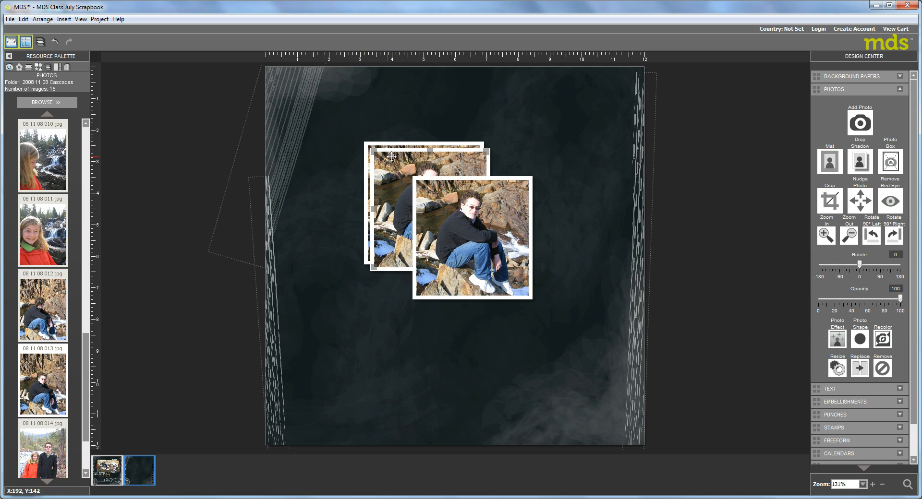
click(837, 339)
click(343, 215)
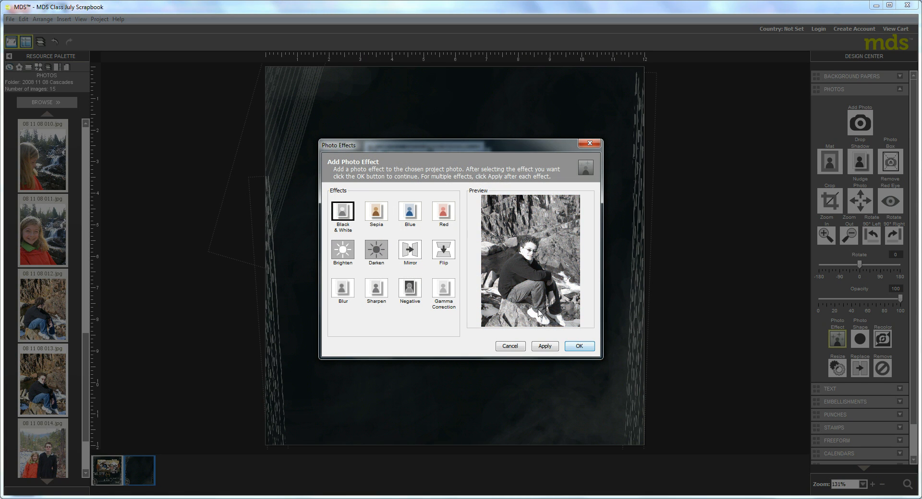
click(583, 345)
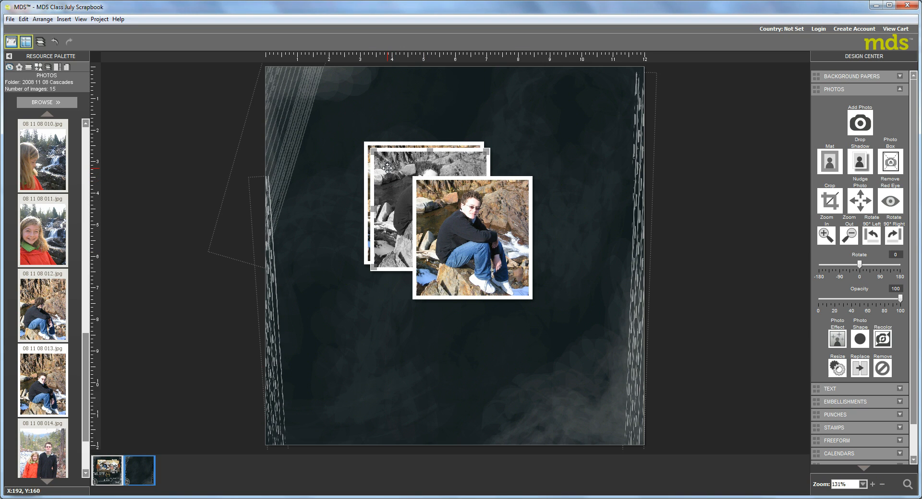
drag(391, 179, 412, 188)
- Apply the Black & White effect to the rearmost photo of the stack
click(375, 155)
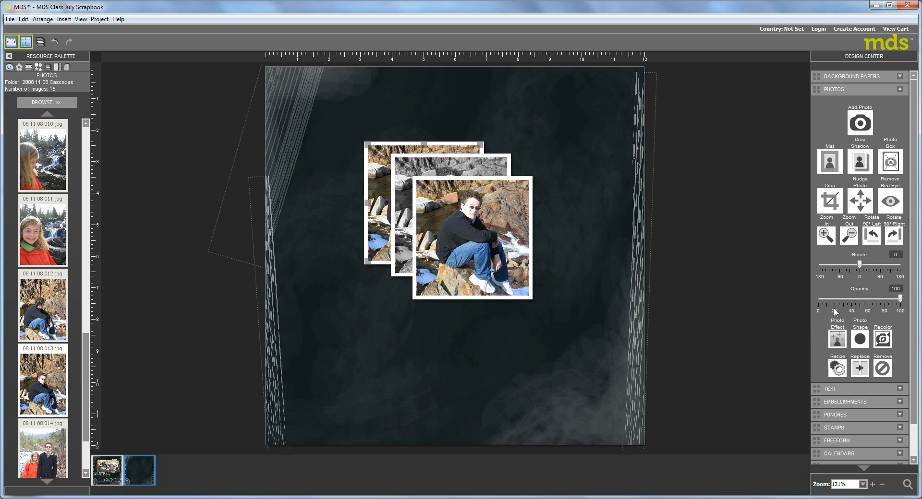
click(836, 341)
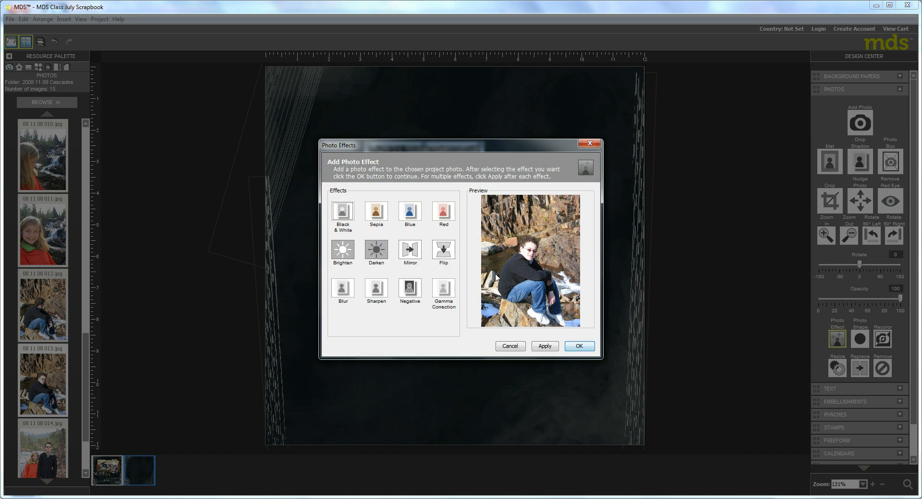
click(342, 214)
click(567, 346)
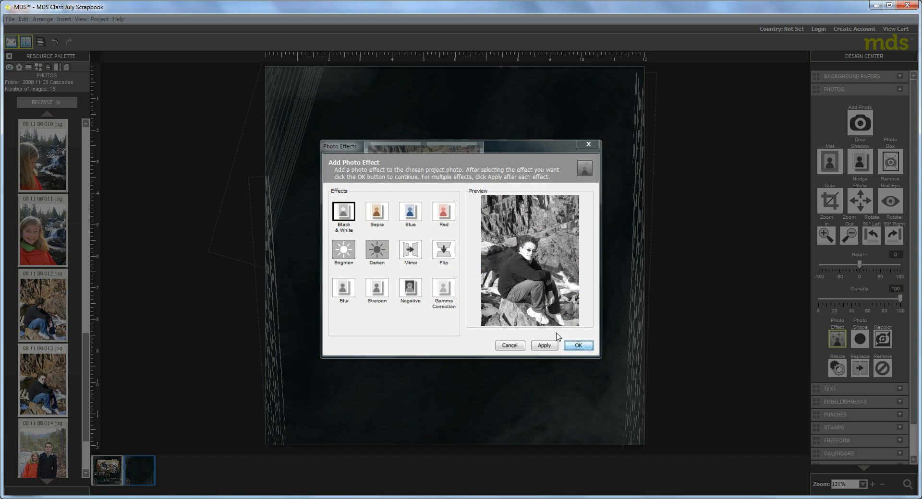
click(462, 136)
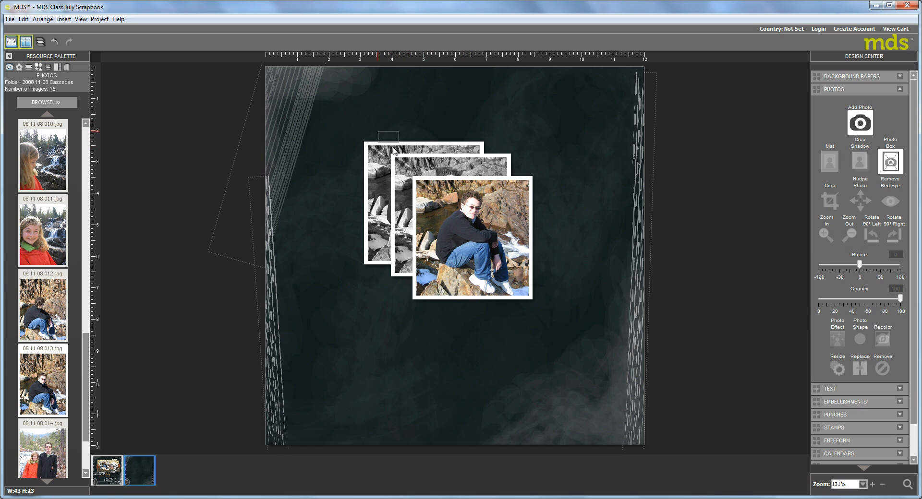
- Move the rearmost photo up and left and tilt it to -3 degrees
click(369, 156)
drag(369, 156, 361, 143)
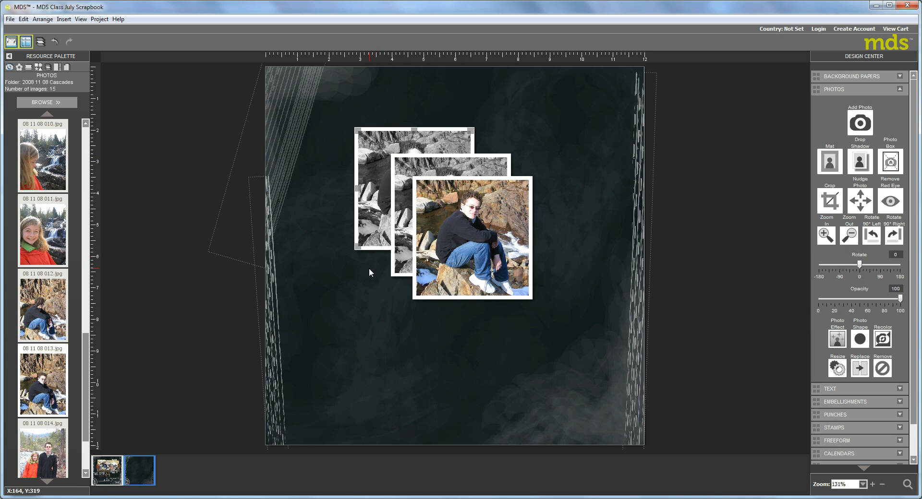
drag(355, 250, 357, 253)
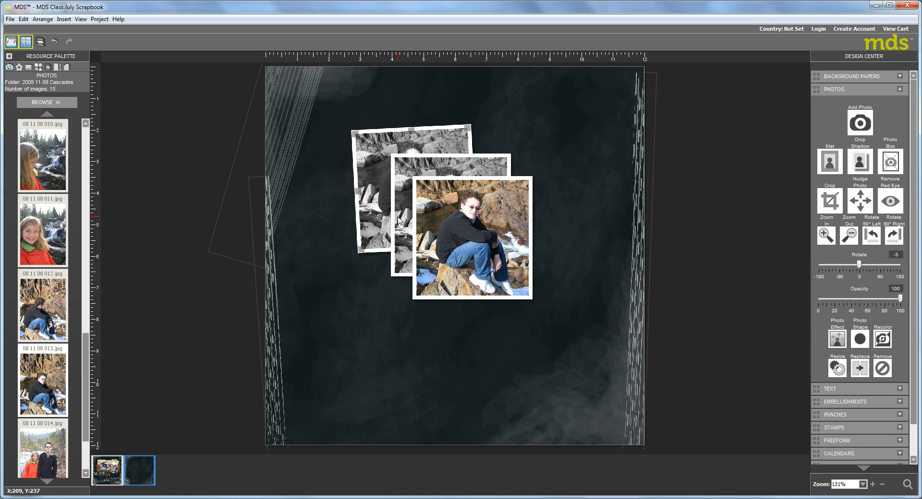
- Pull the middle copy up against the rear one, and move the colour copy over both, tilted to 4 degrees
drag(398, 221, 374, 199)
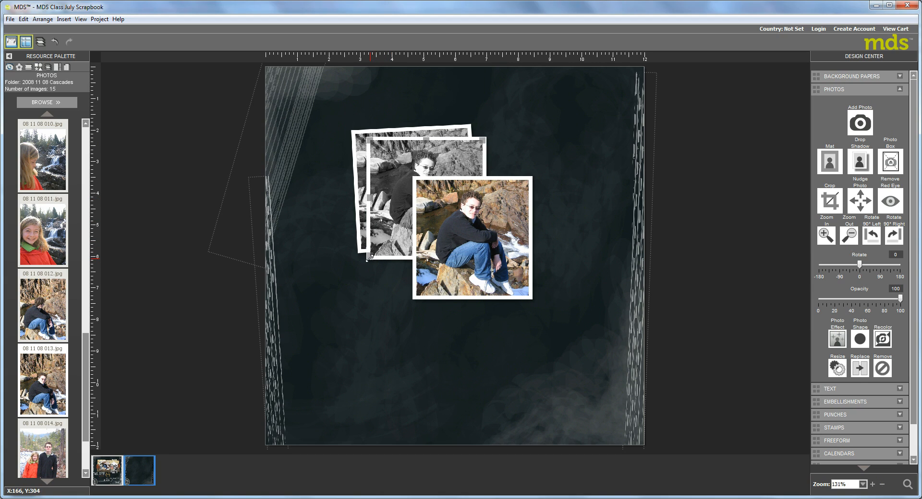
drag(370, 257, 371, 256)
drag(440, 251, 408, 216)
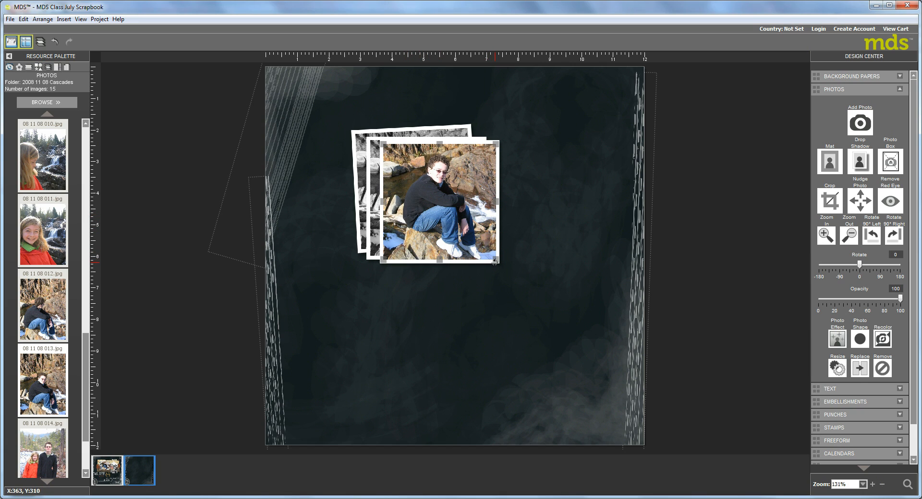
drag(494, 263, 493, 264)
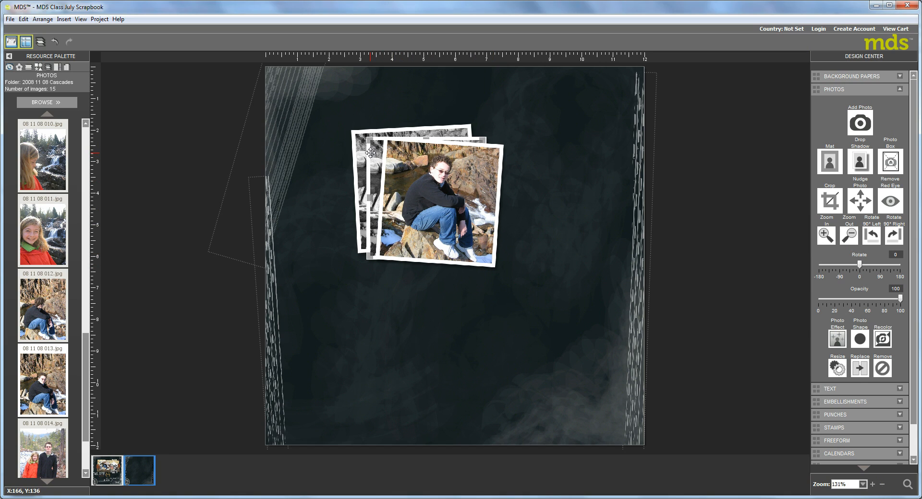
- Nudge the colour photo and the middle black-and-white copy to tighten the overlap of the stack
click(425, 172)
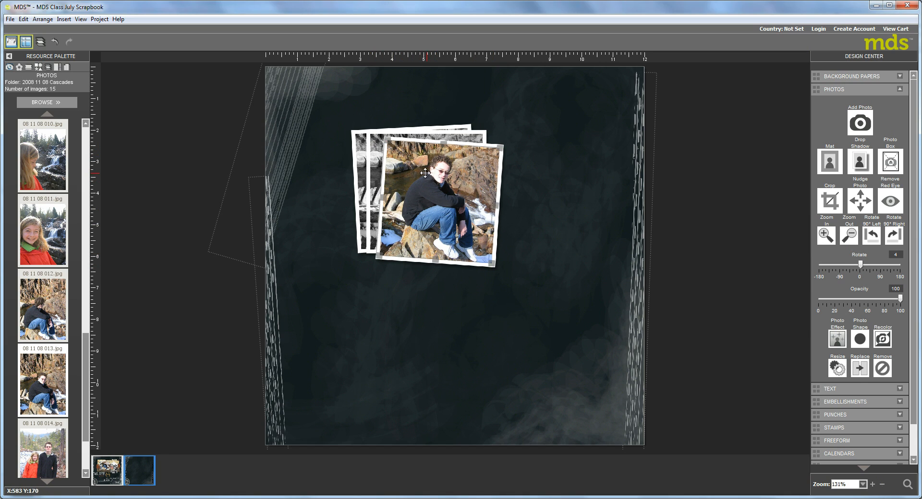
drag(425, 173, 419, 171)
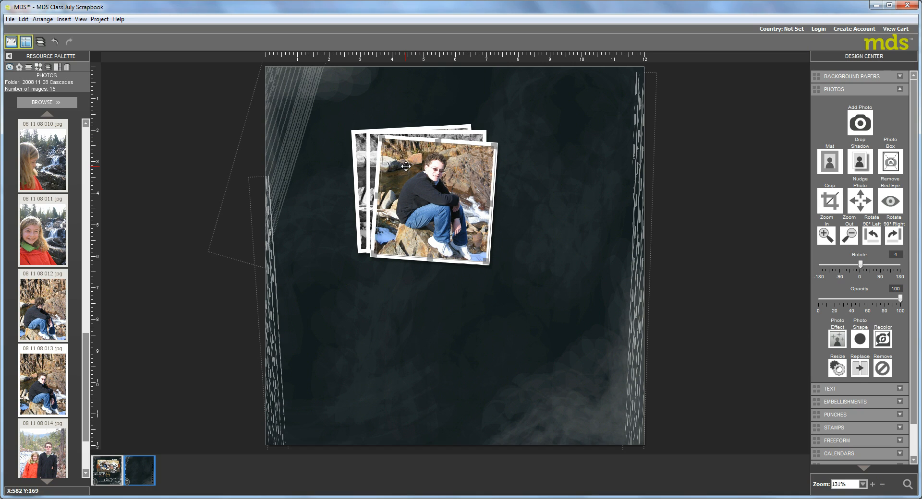
click(370, 163)
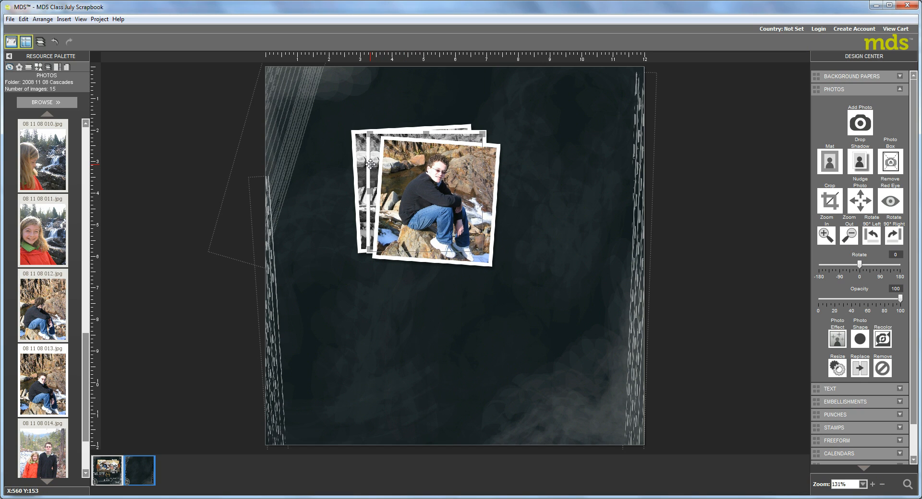
drag(376, 164, 376, 166)
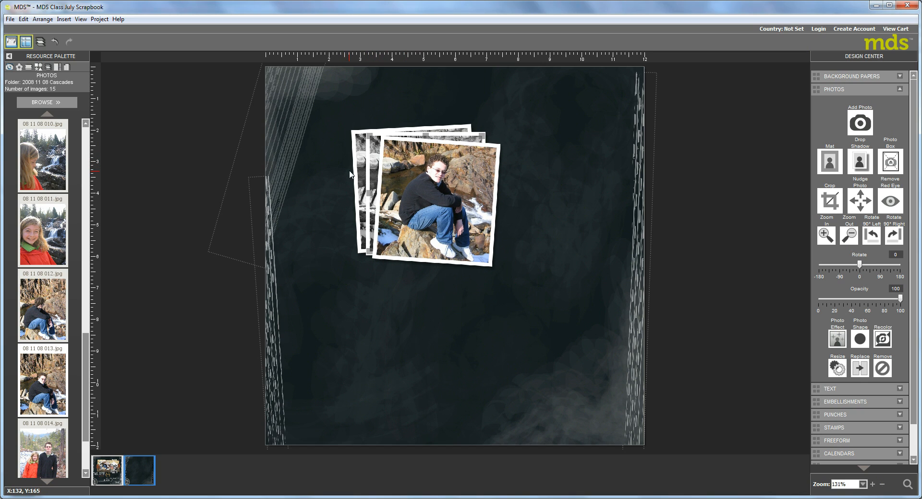
- Group the three overlapping matted photos and shift the grouped stack slightly up and left
click(412, 176)
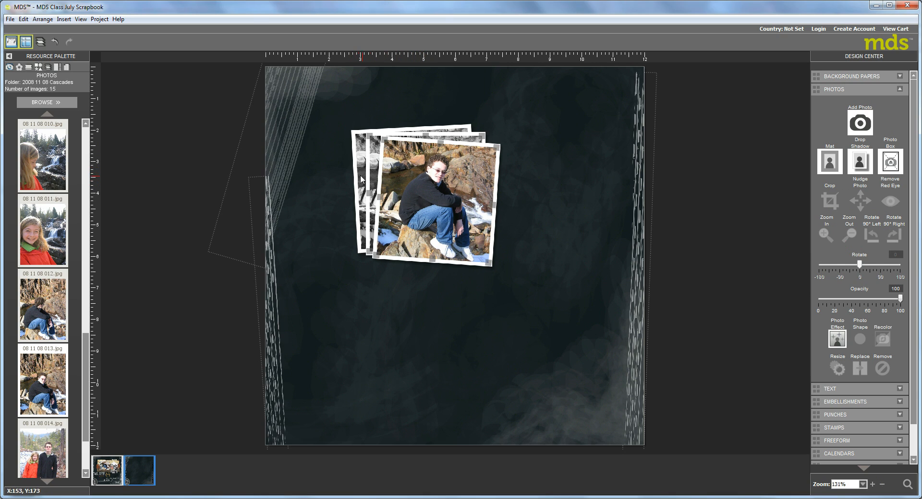
click(466, 128)
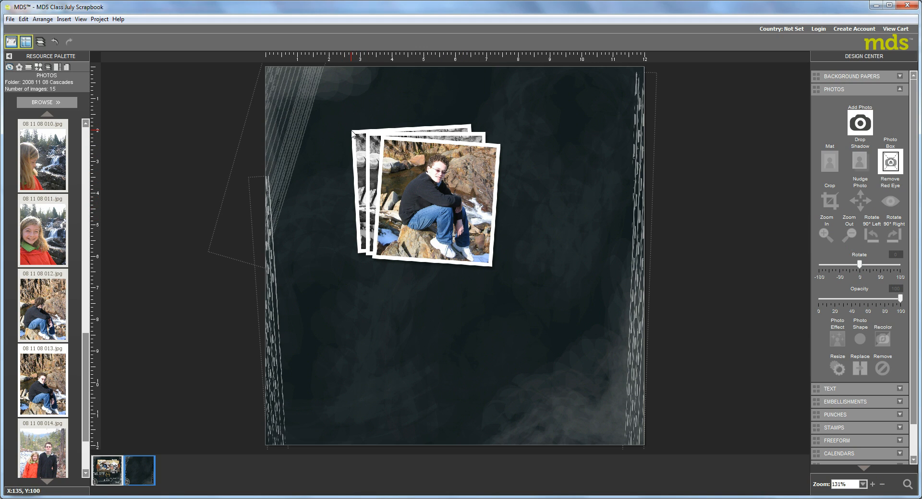
click(361, 238)
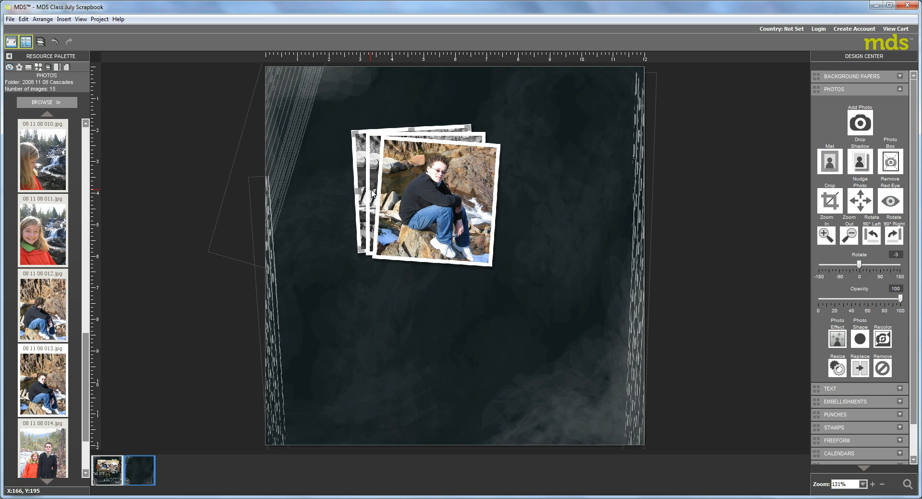
click(387, 192)
click(416, 189)
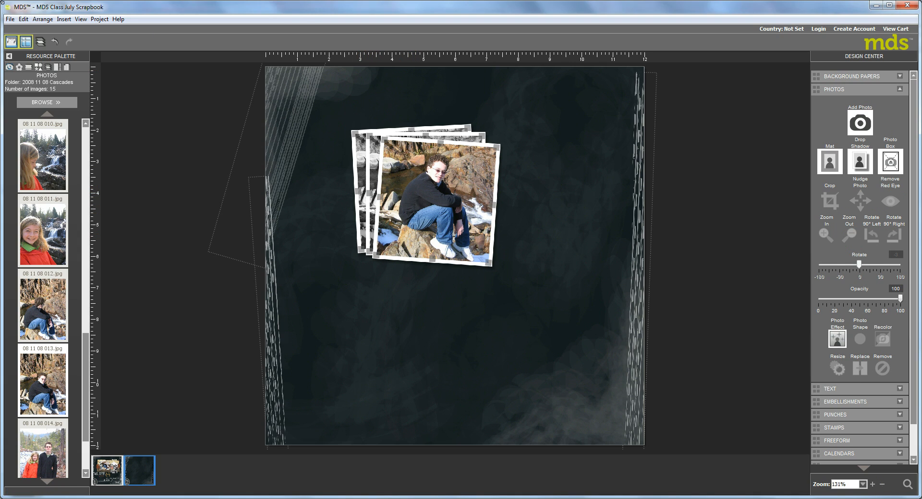
click(42, 19)
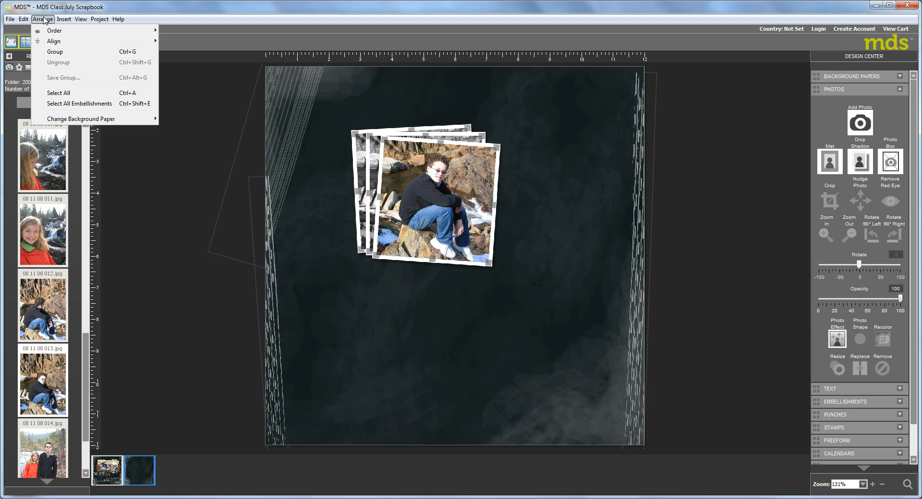
click(72, 53)
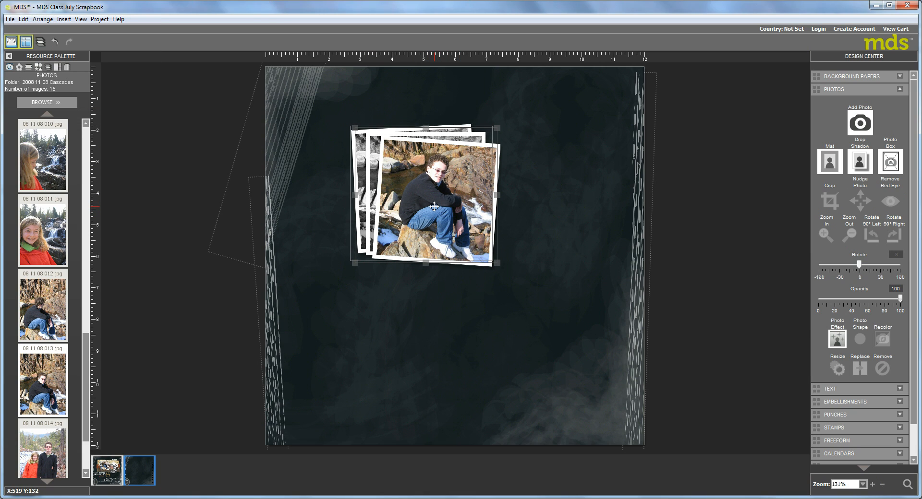
drag(434, 206, 429, 204)
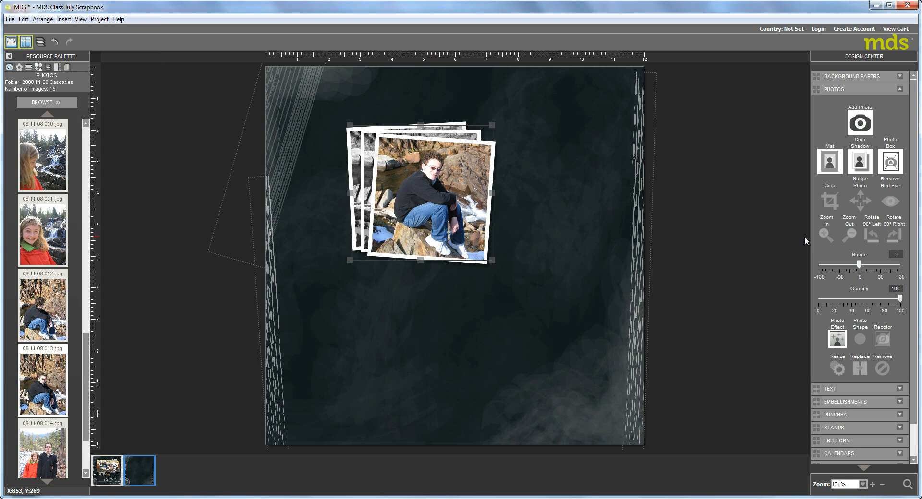
- Add an empty photo box to the right of the photo stack, and scale the grouped stack down
click(891, 161)
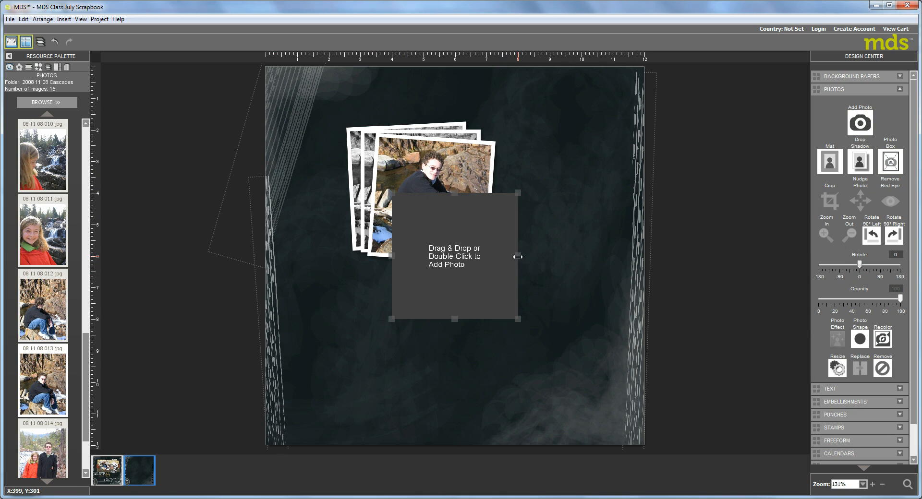
drag(515, 257, 570, 202)
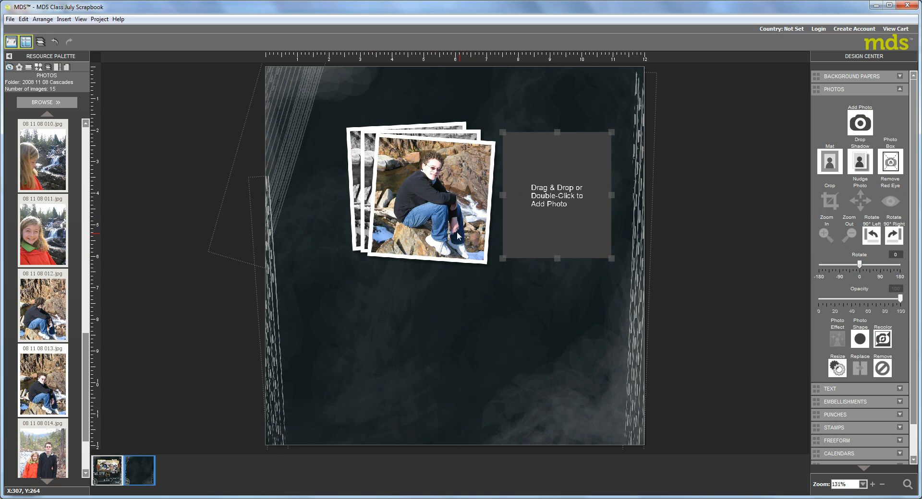
click(456, 250)
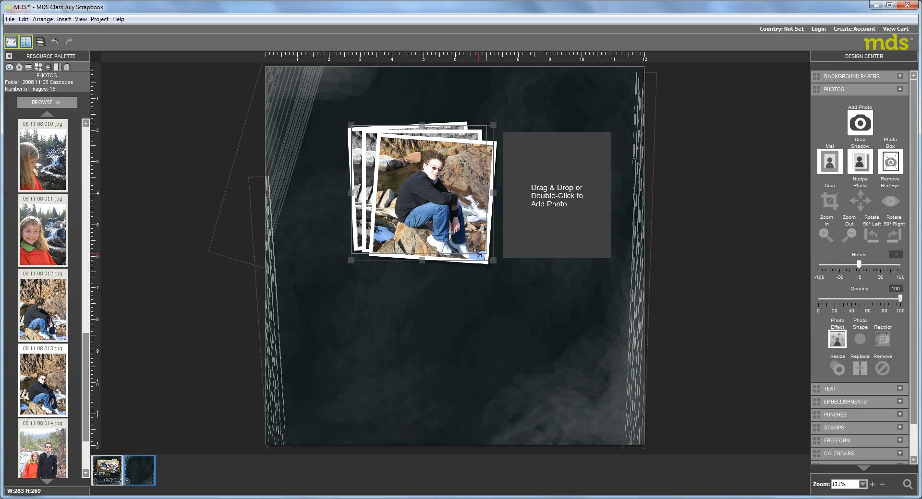
drag(467, 245, 438, 222)
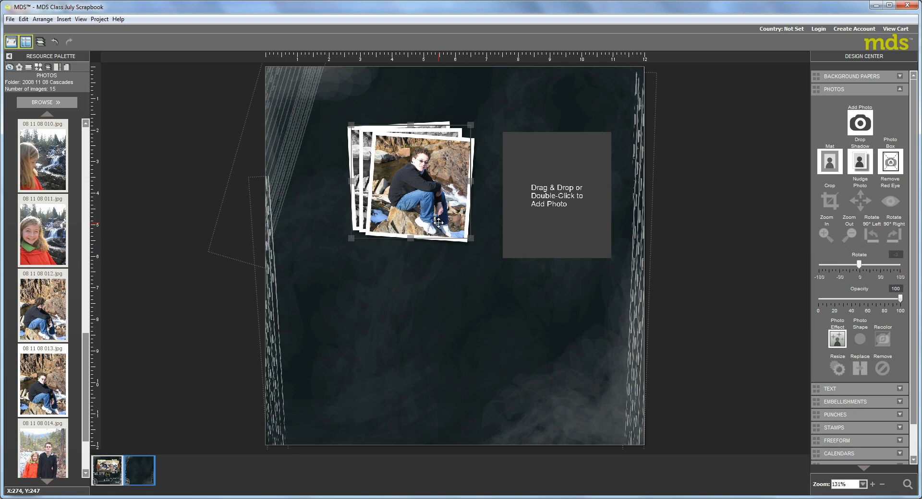
- Resize the empty photo box to about 3.3 inches wide and 4.6 inches tall
click(562, 207)
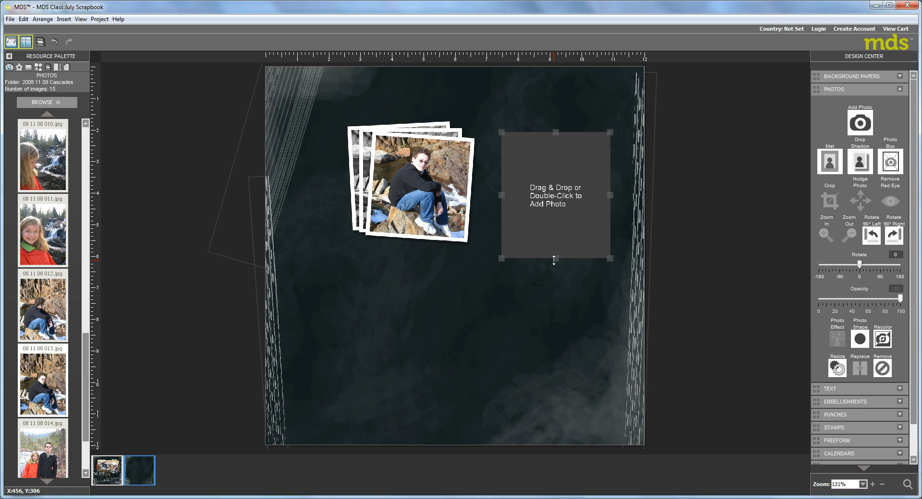
drag(553, 260, 556, 276)
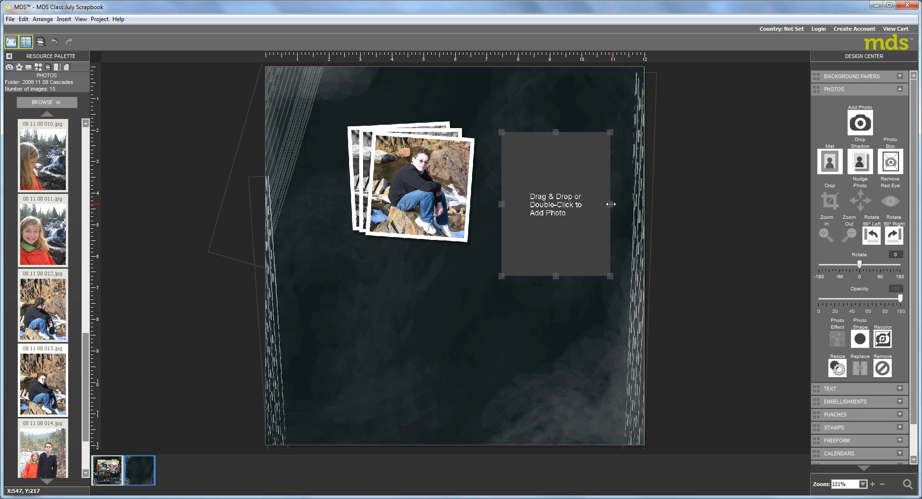
drag(610, 204, 607, 204)
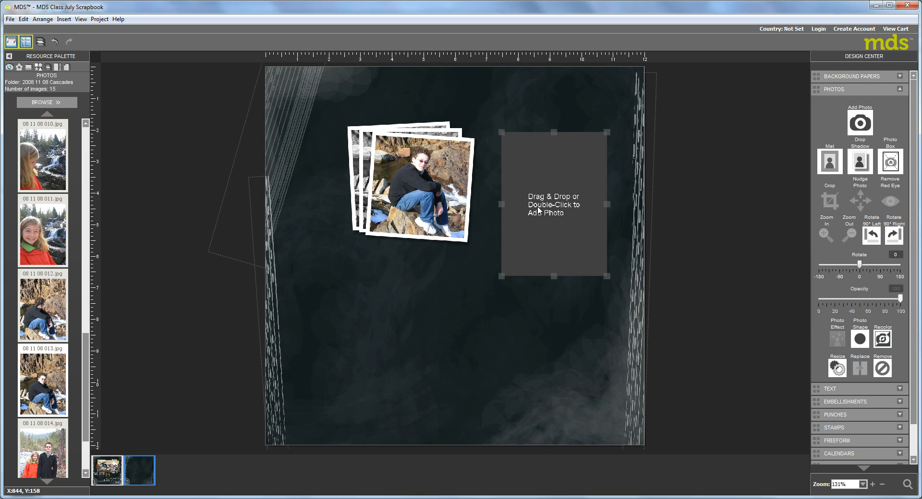
- Add a second photo box, shrink it to about 2.2 inches square and place it over the tall box's left edge
click(890, 161)
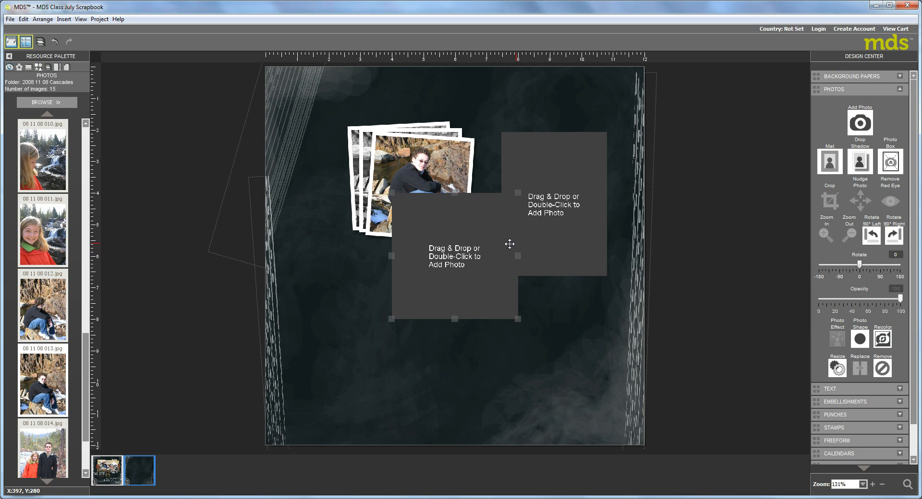
drag(518, 320, 461, 262)
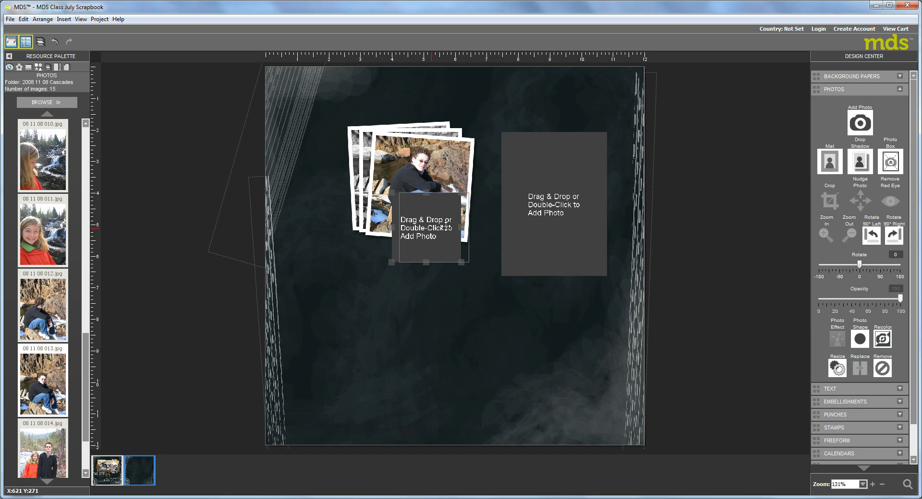
drag(424, 228, 523, 192)
drag(601, 207, 601, 207)
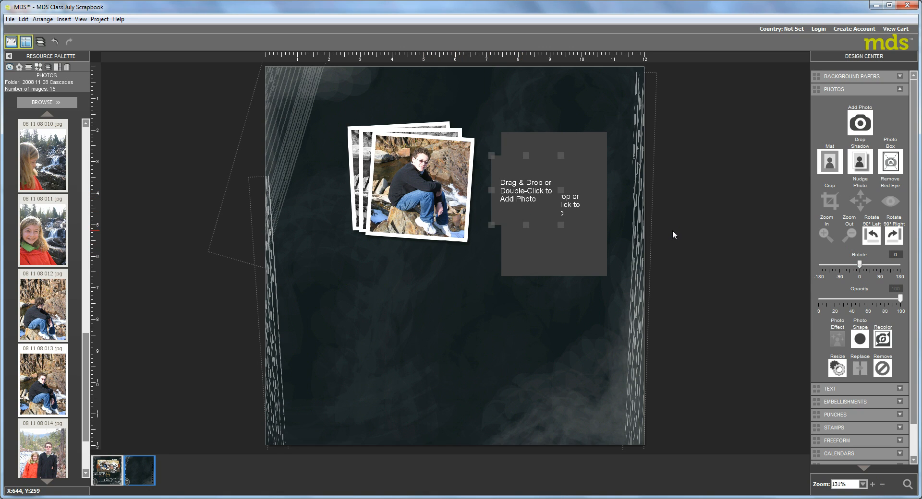
- Give both empty photo boxes a white mat of size 6 and the default drop shadow
click(571, 254)
click(834, 166)
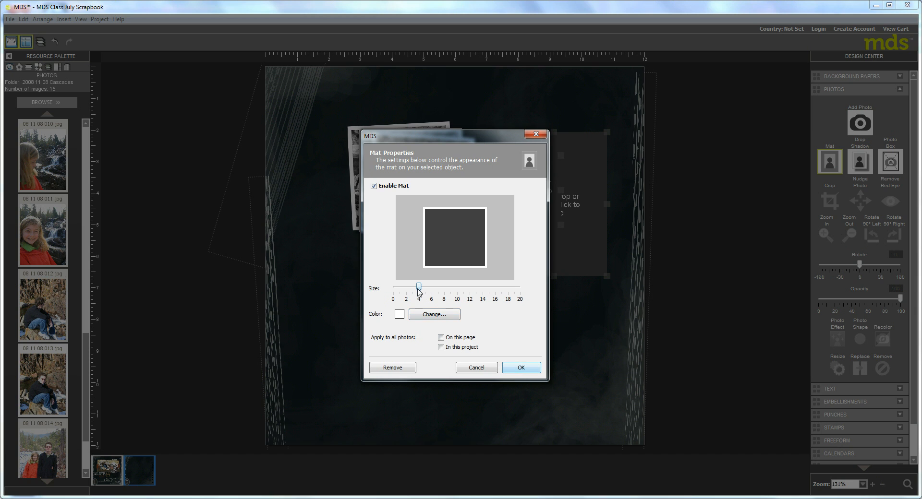
drag(420, 290, 432, 290)
click(523, 369)
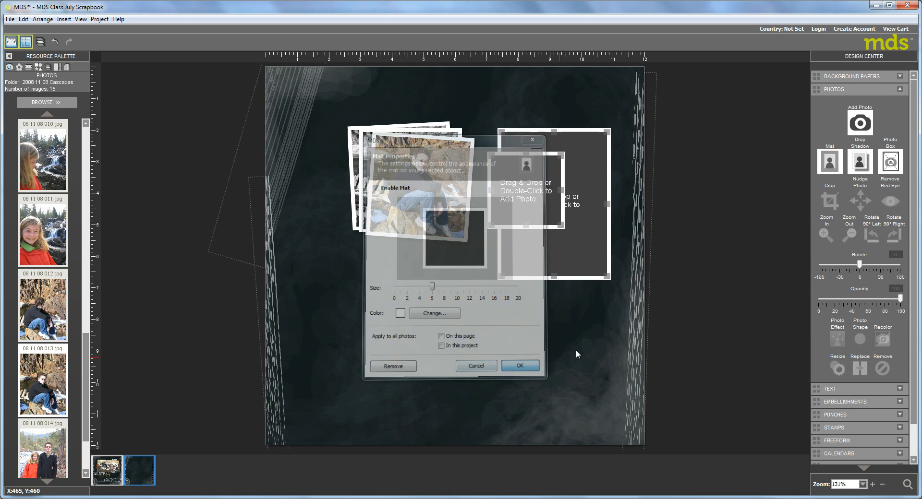
click(867, 169)
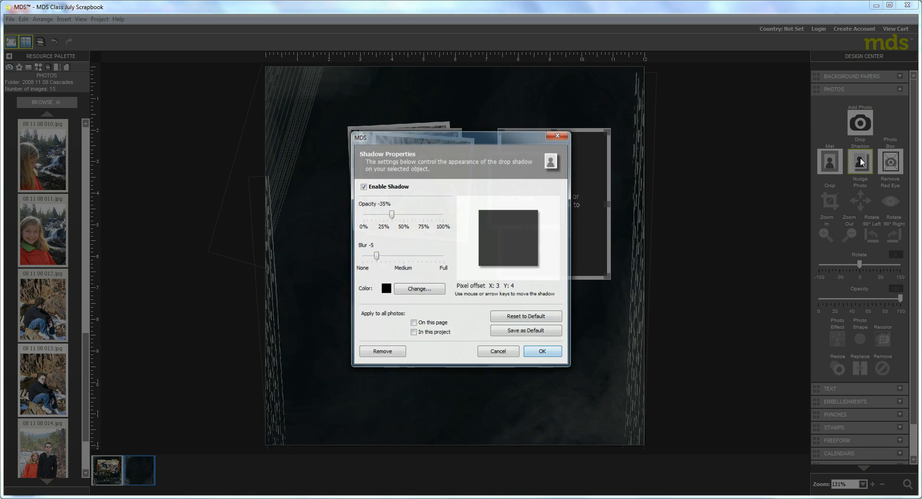
click(543, 353)
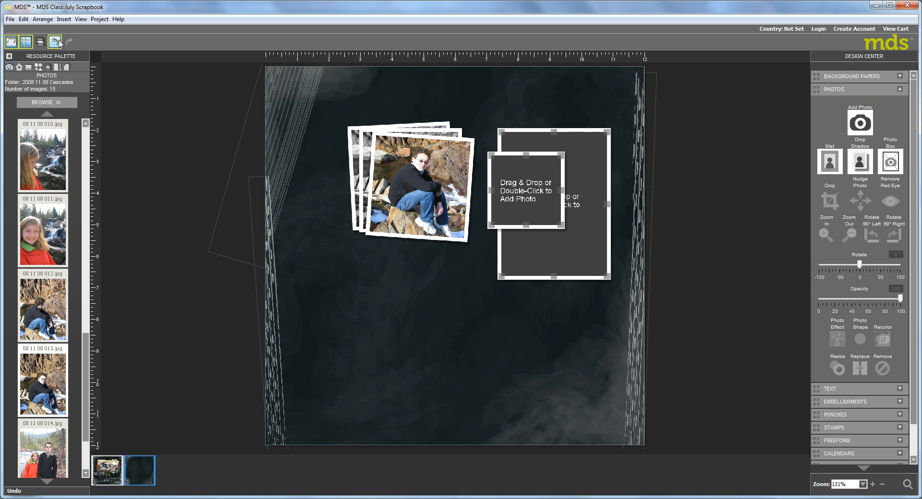
- Group the two matted photo boxes and fill the group with photo 08 11 08 011.jpg
click(44, 20)
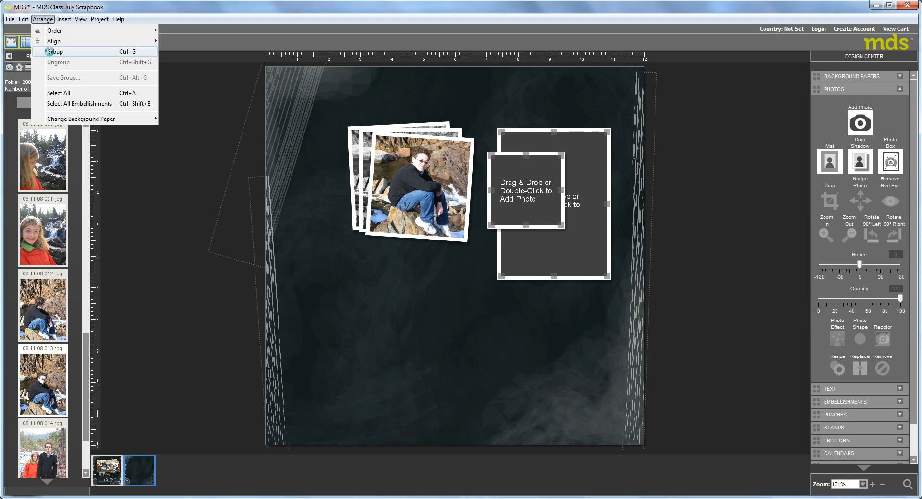
click(53, 52)
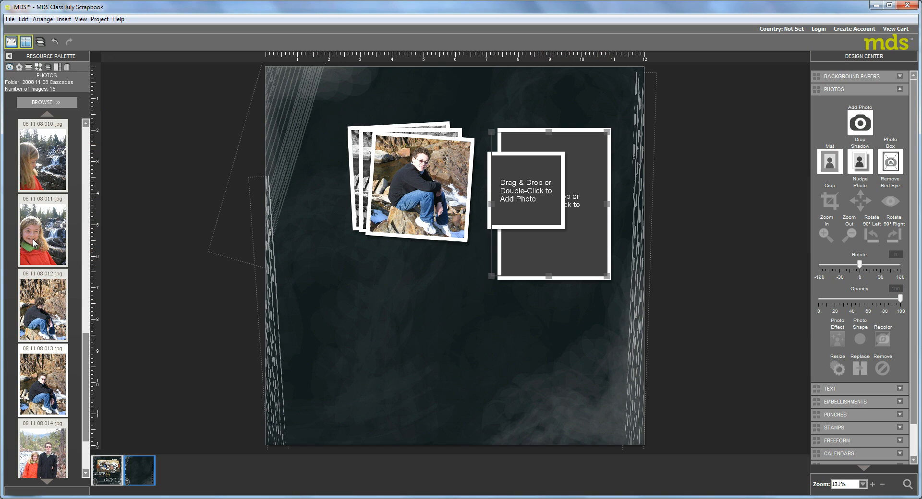
drag(51, 238, 523, 192)
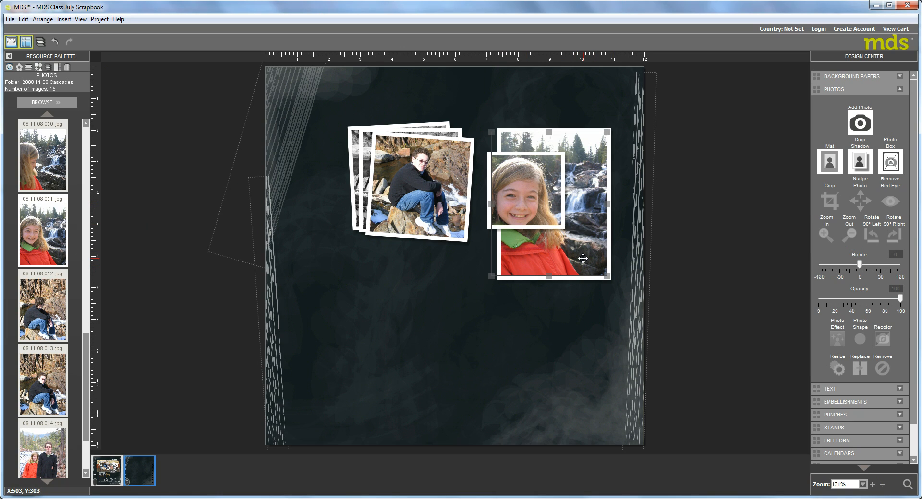
- Ungroup the two boxes that share the girl's photo and clear the selection
click(42, 20)
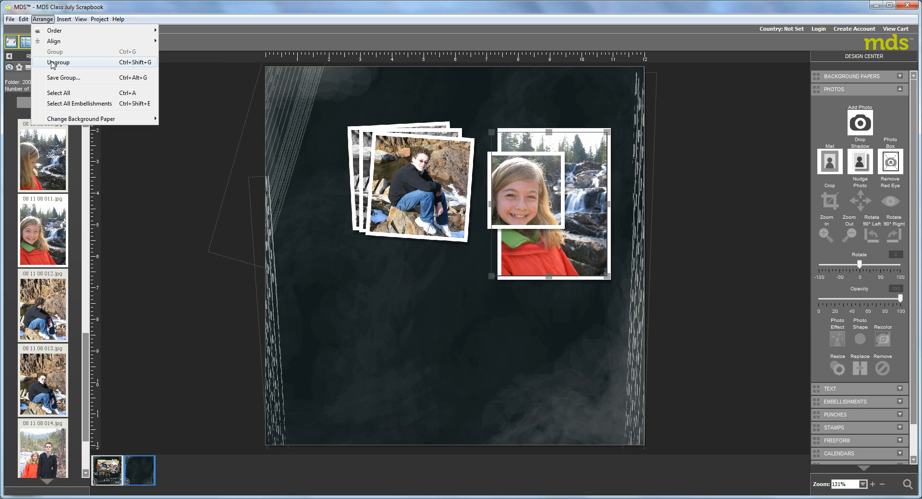
click(53, 63)
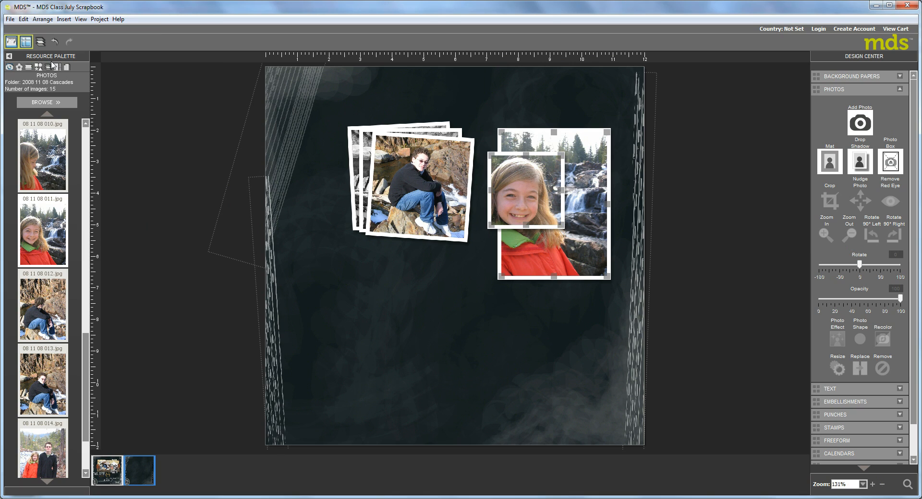
click(406, 326)
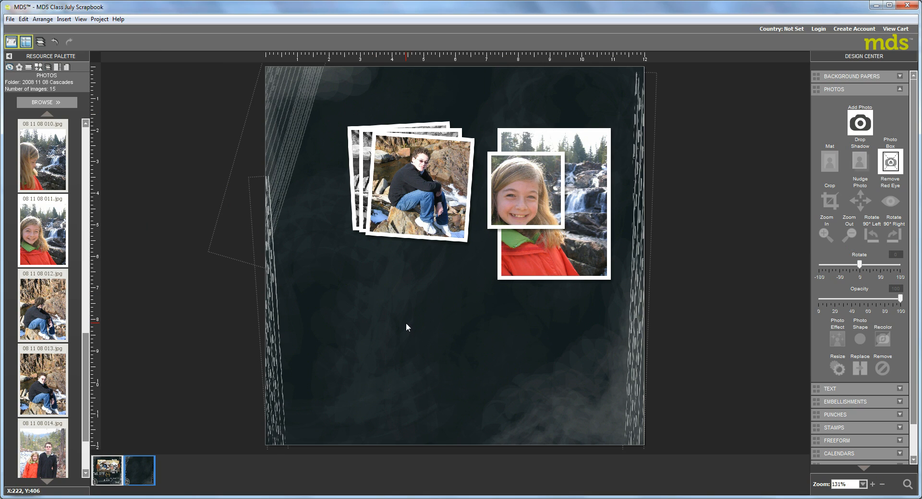
- Move the small overlapping photo down slightly and stretch the tall photo's lower edge about 0.3 inch downward
click(528, 185)
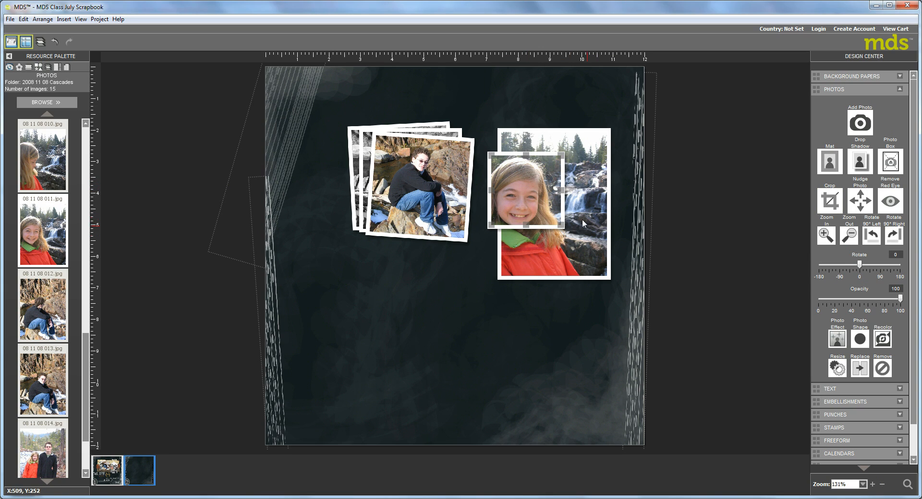
drag(525, 197, 523, 202)
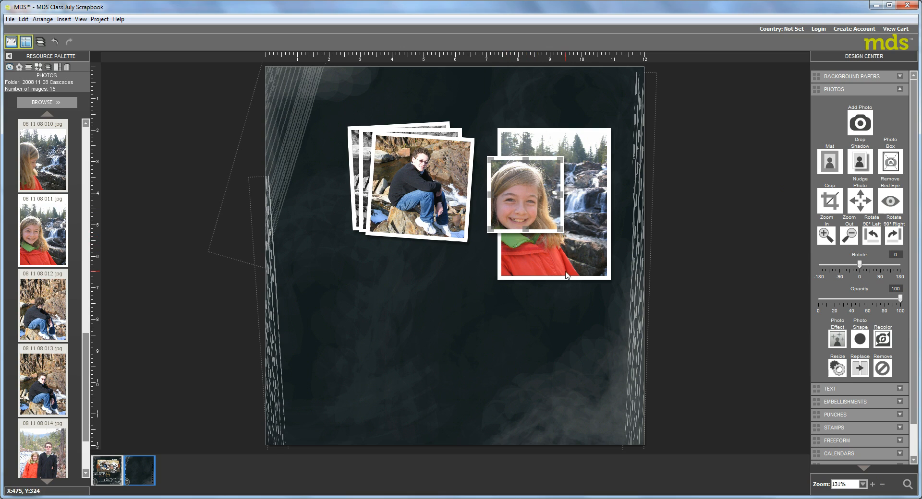
click(536, 250)
drag(552, 276, 552, 287)
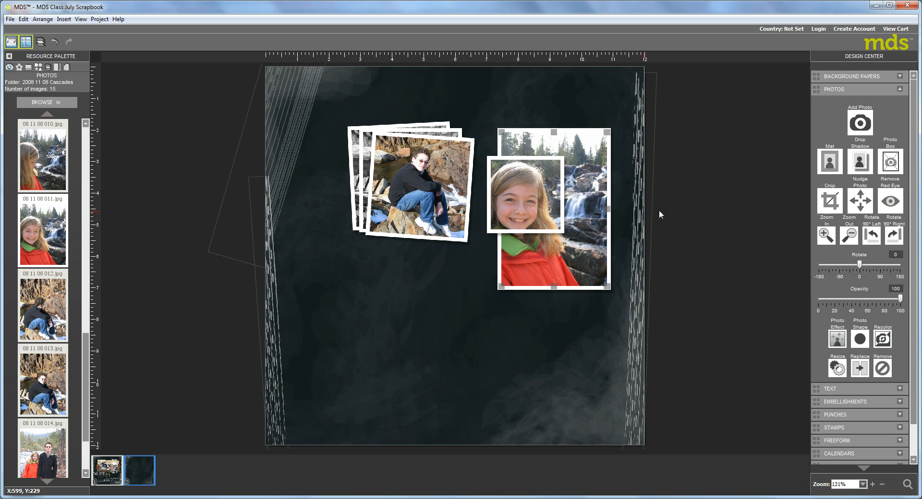
- Delete the photo from both the small and the tall box, keeping the empty matted boxes
click(516, 194)
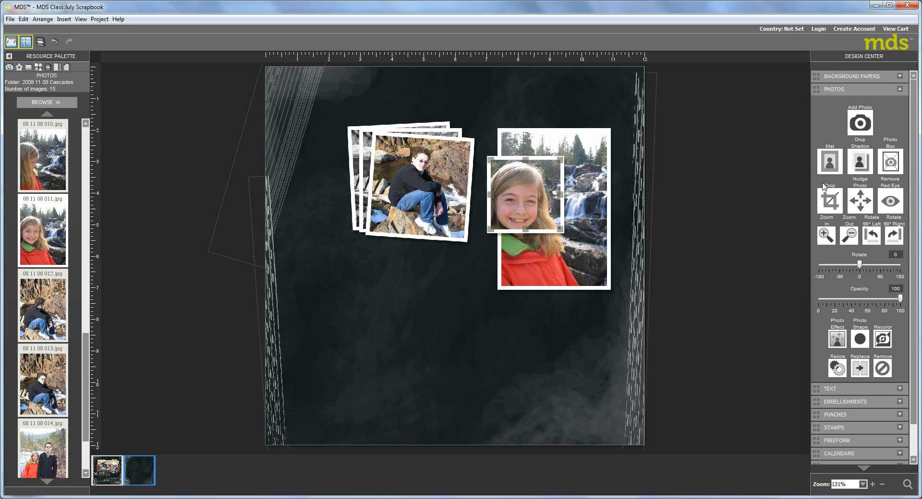
key(Delete)
click(569, 258)
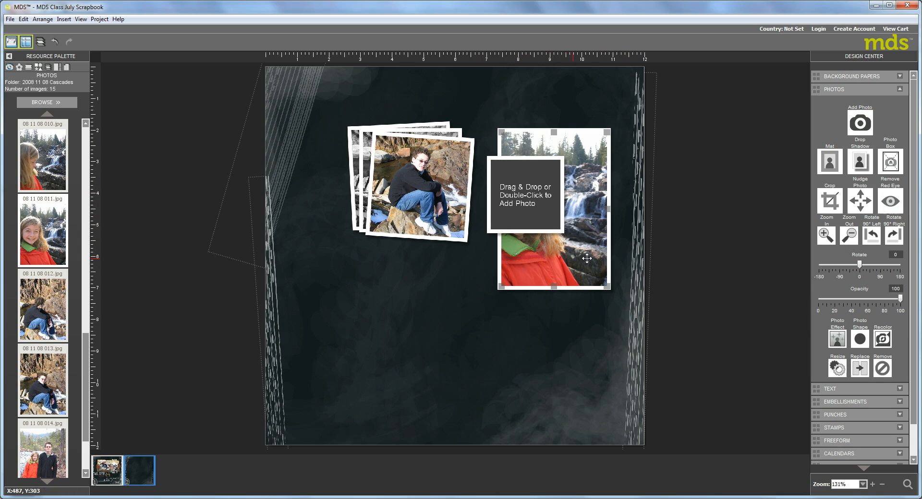
key(Delete)
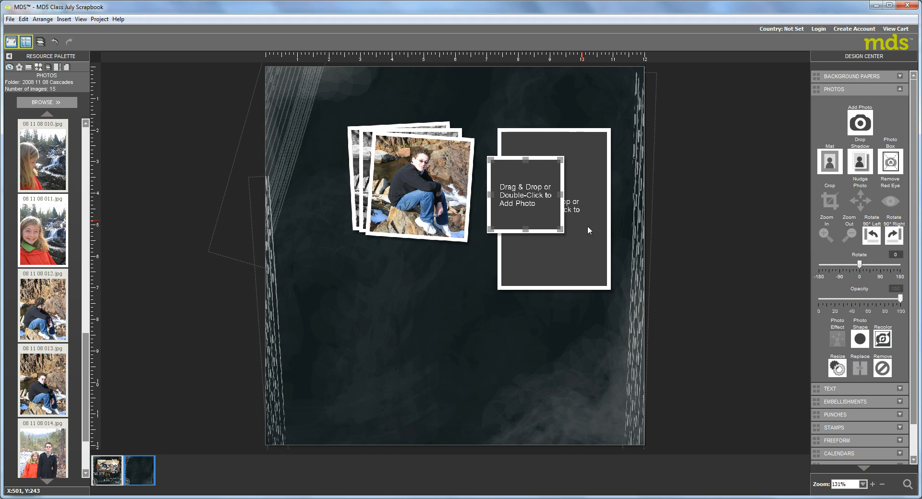
click(594, 260)
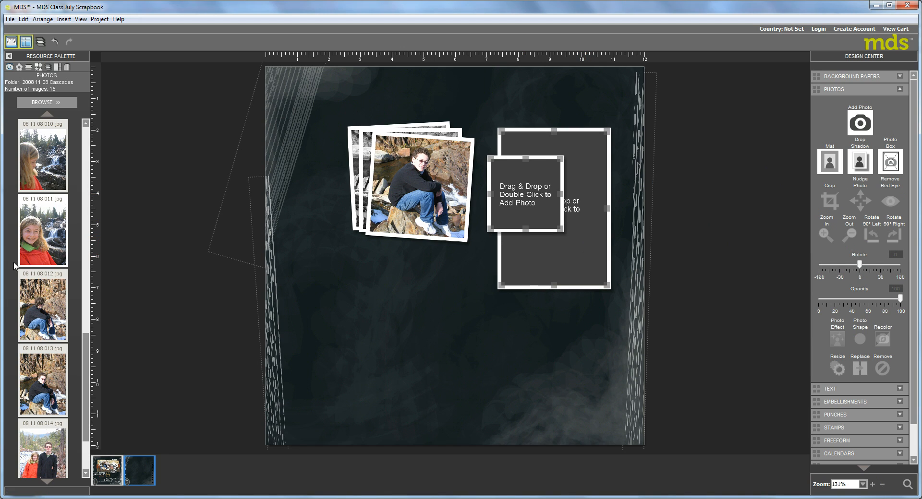
drag(28, 247, 526, 194)
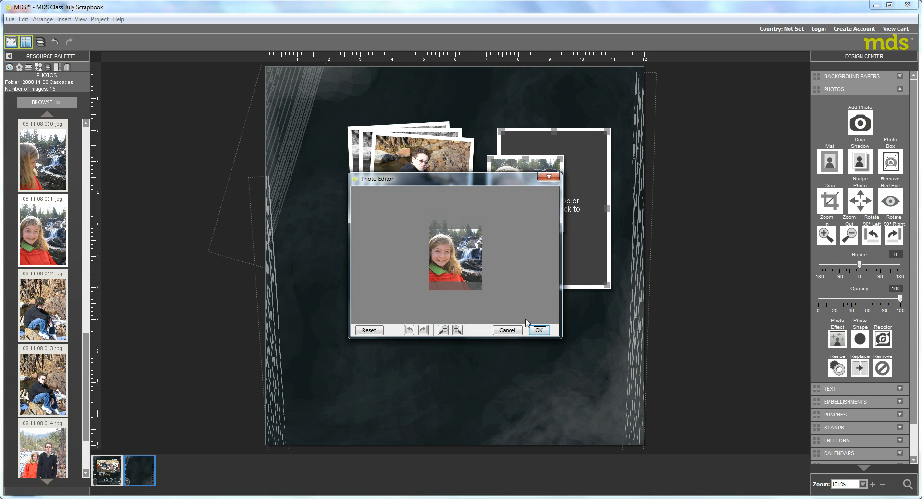
click(515, 331)
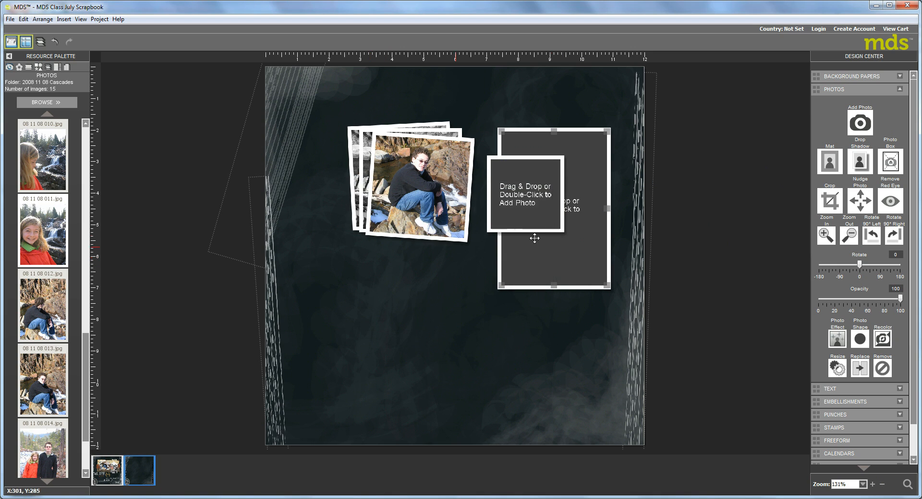
- Group the small and tall empty matted boxes and fill the group with photo 08 11 08 011.jpg
click(500, 177)
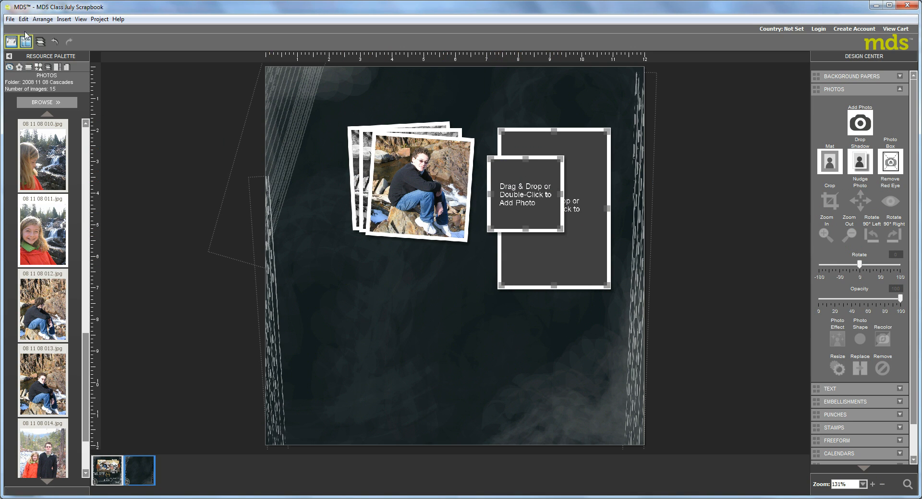
click(42, 19)
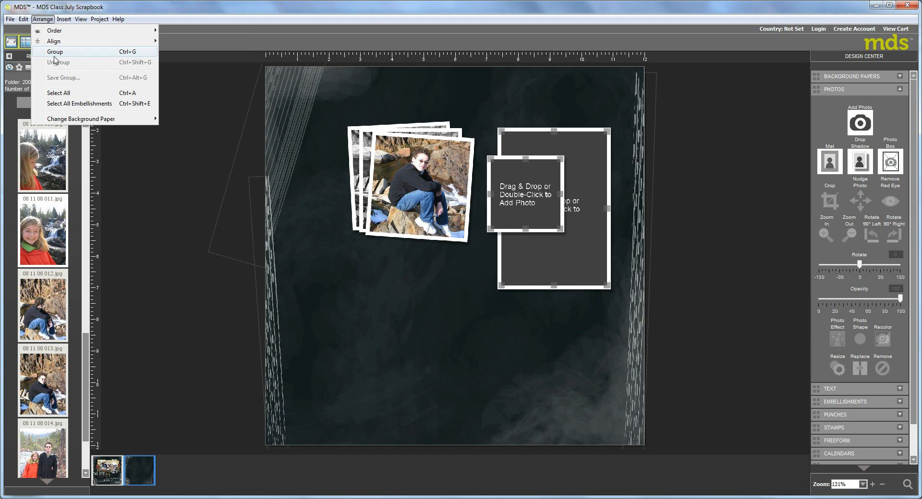
click(55, 52)
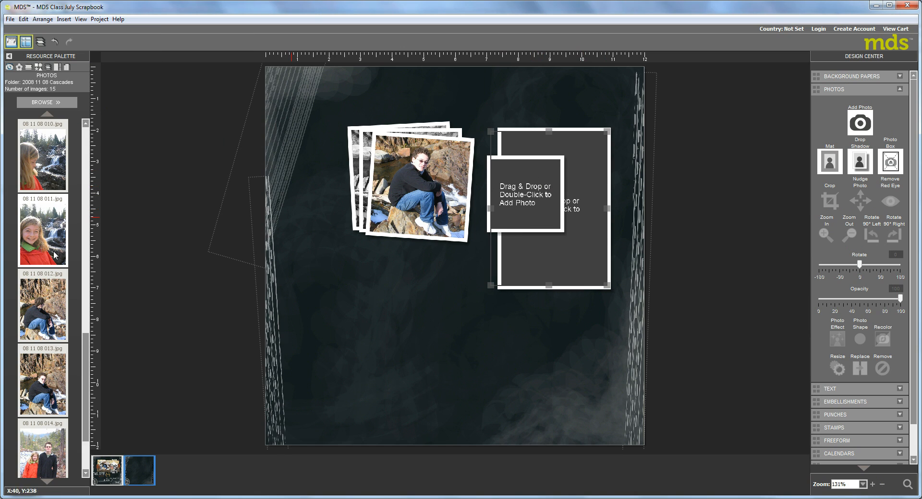
drag(31, 233, 534, 236)
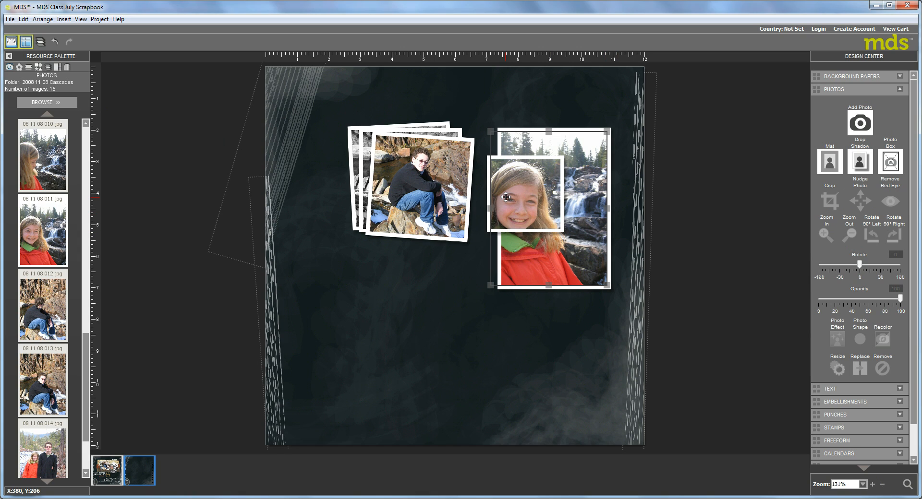
key(Delete)
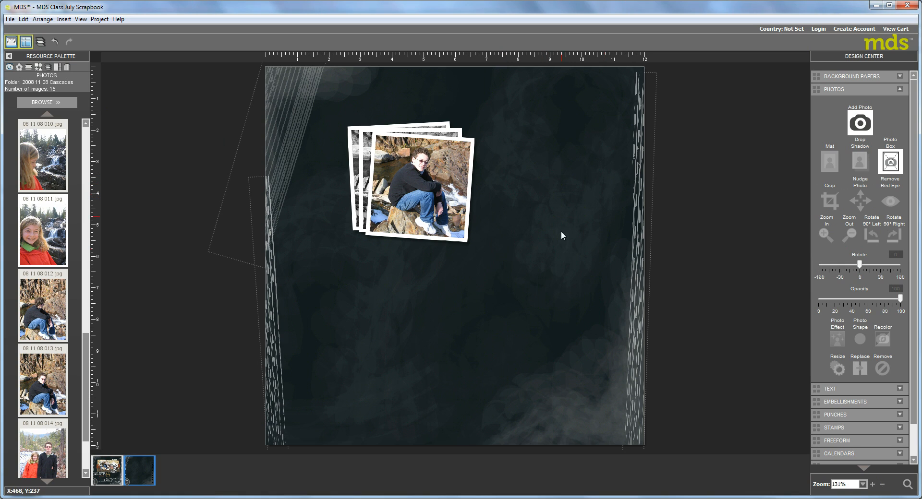
click(23, 20)
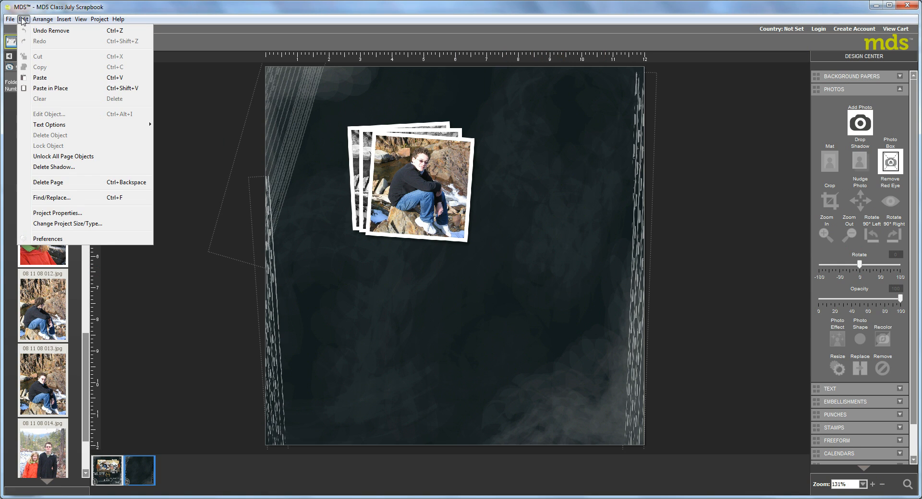
click(51, 31)
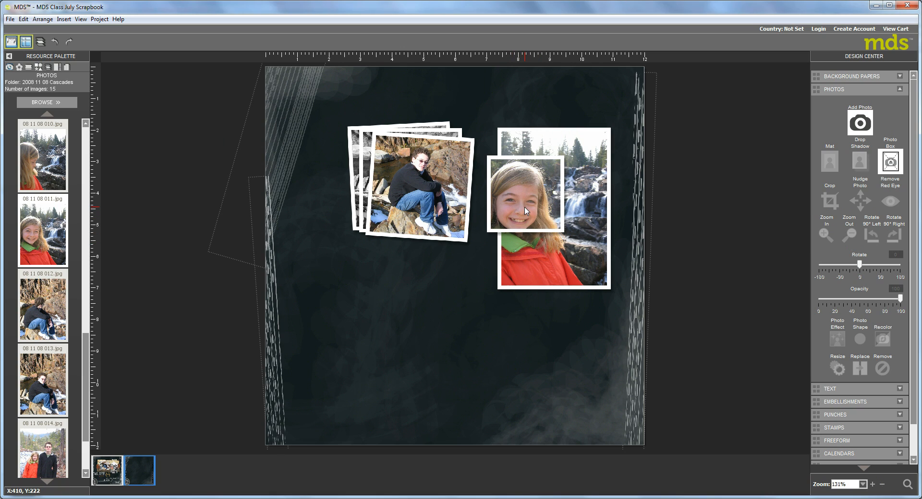
- Ungroup the two overlapping boxes that share the girl's photo and clear the selection
click(42, 19)
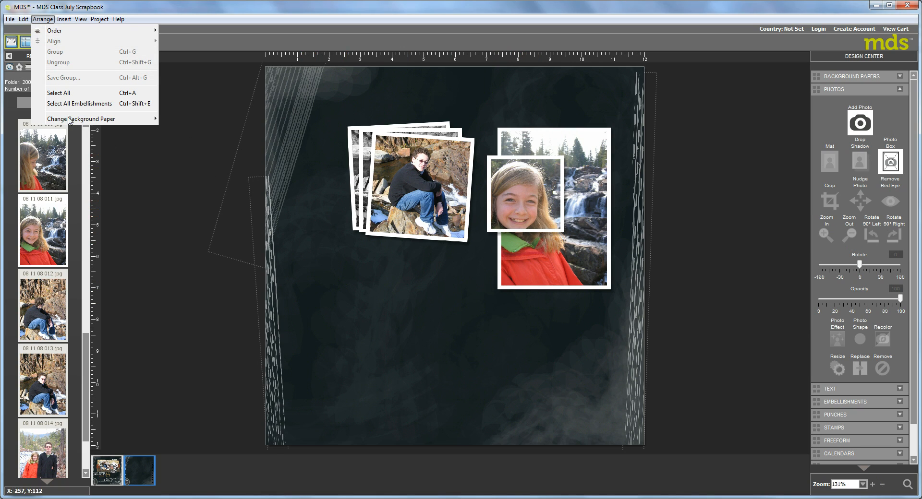
click(558, 189)
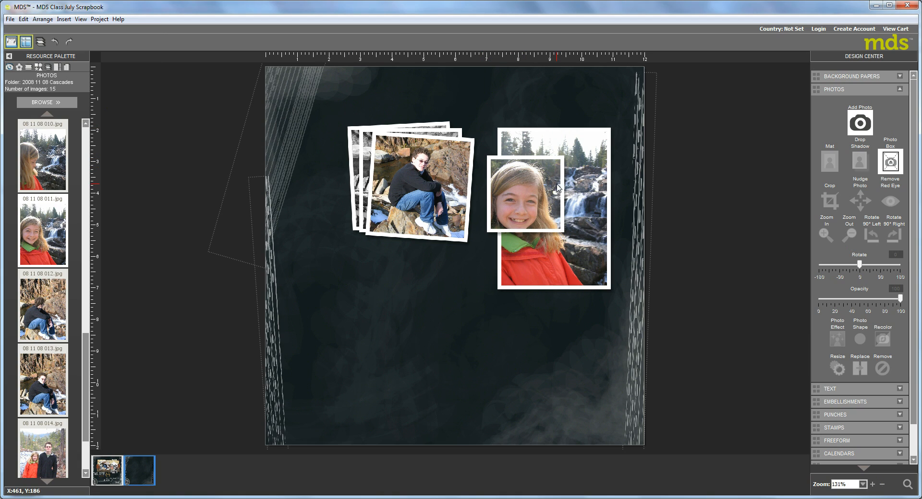
click(553, 187)
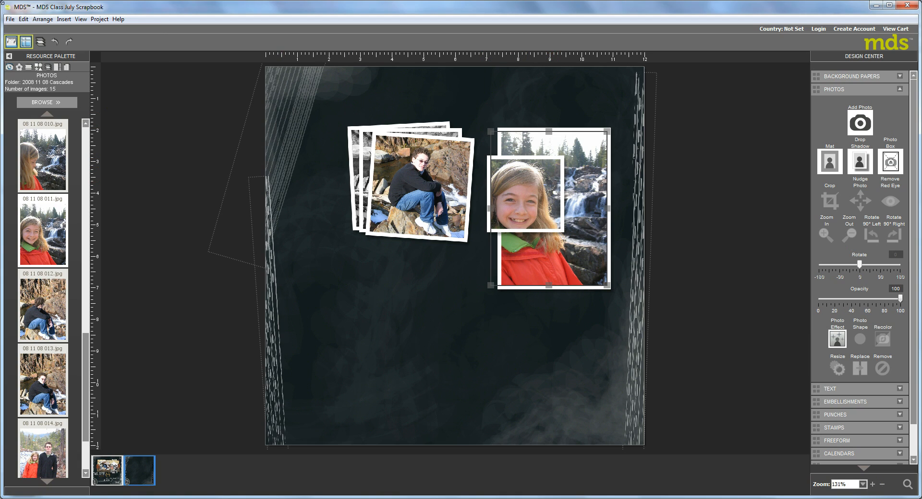
click(42, 20)
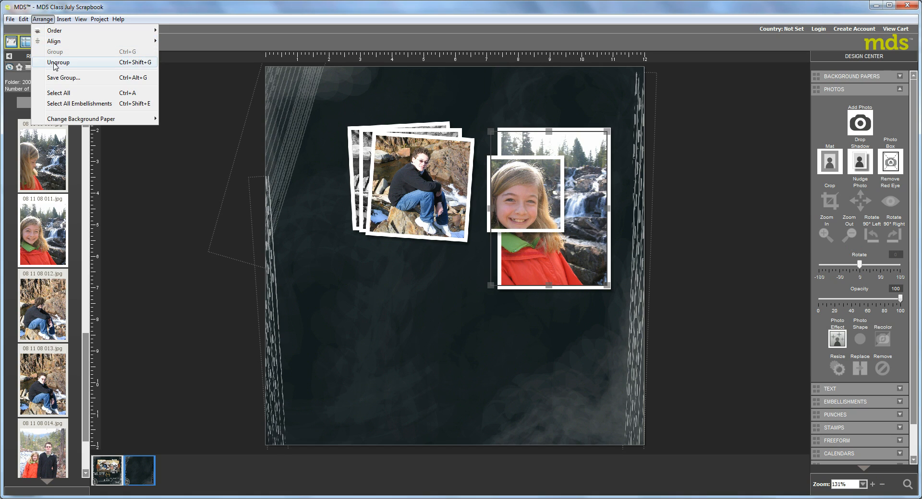
click(57, 63)
click(418, 311)
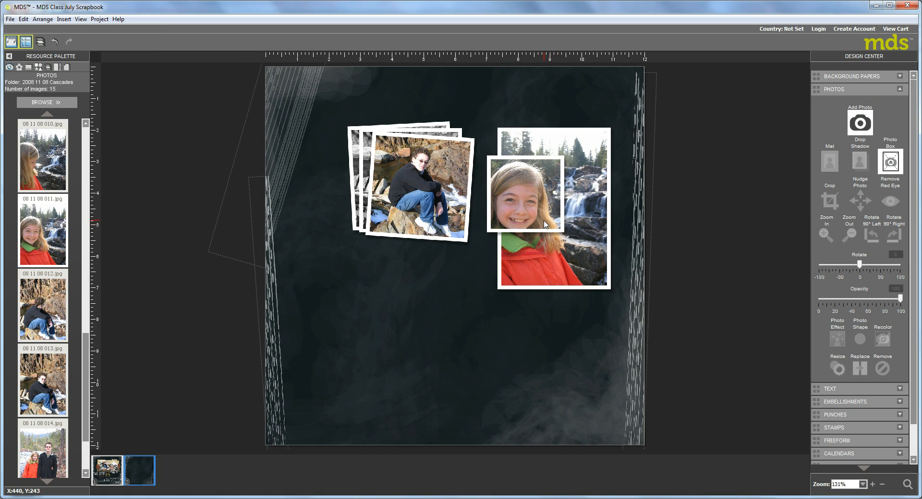
- Enlarge the small photo box to about 2.9 inches square and delete the photo from both the small and the tall box
click(560, 231)
drag(560, 230, 570, 244)
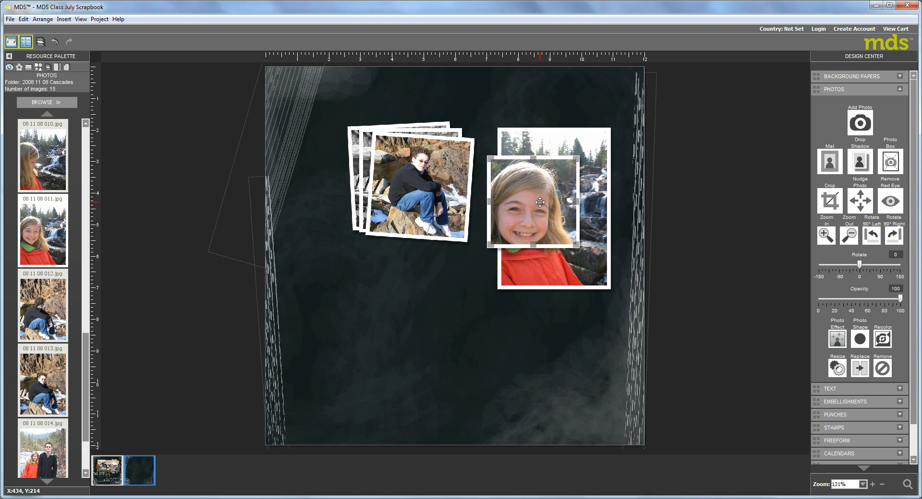
key(Delete)
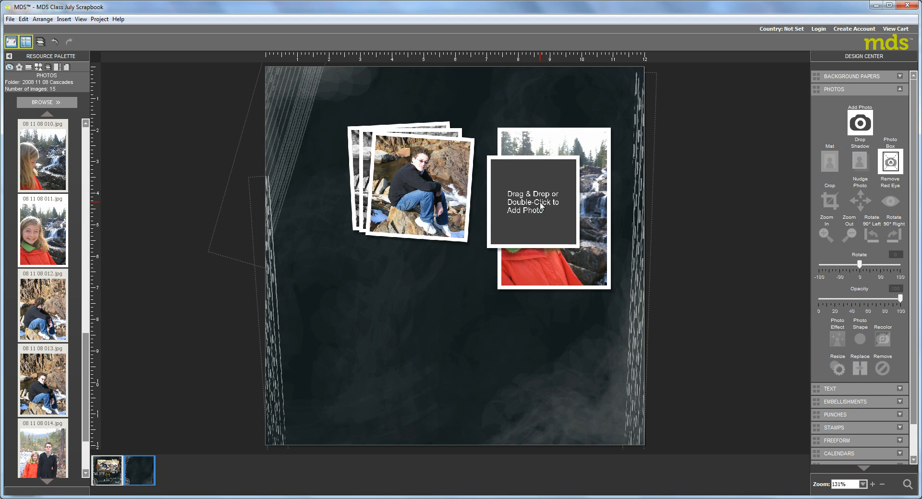
click(544, 274)
key(Delete)
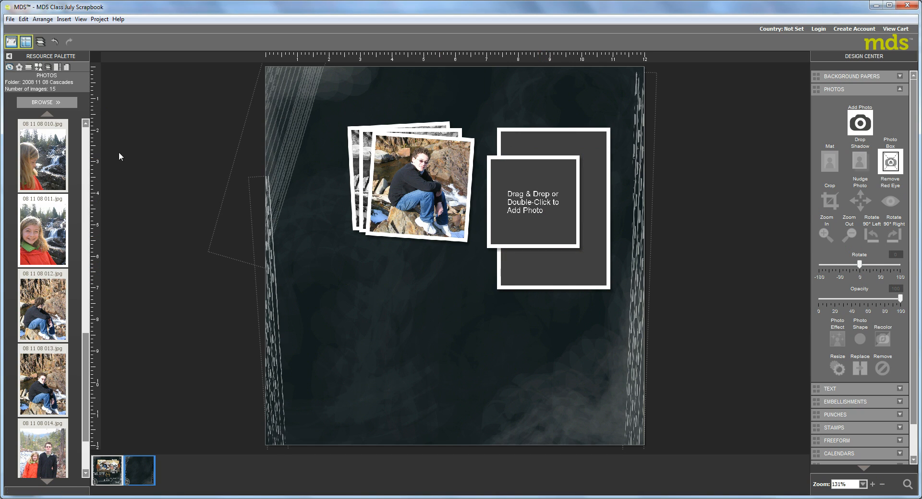
click(527, 213)
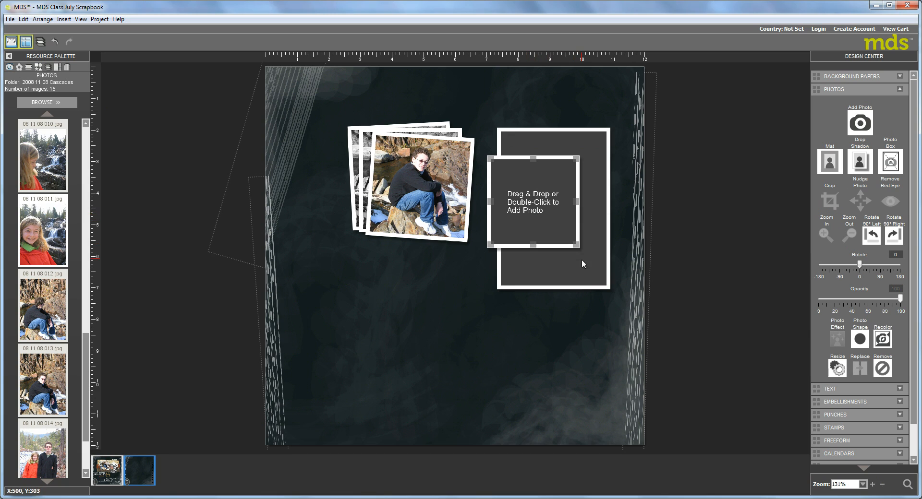
ctrl+click(564, 262)
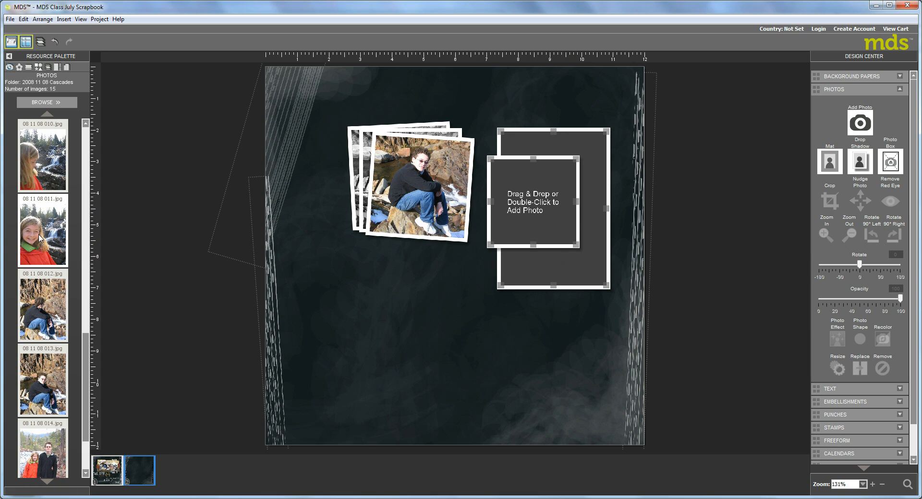
drag(33, 238, 557, 204)
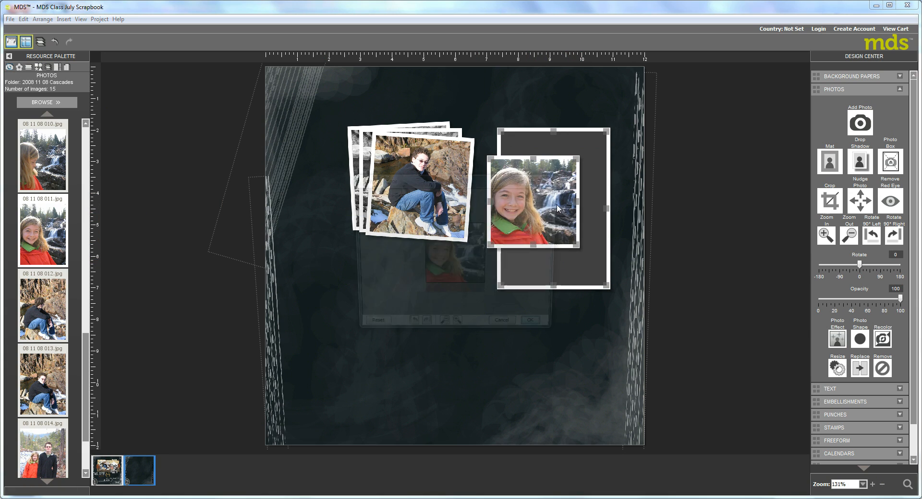
click(507, 331)
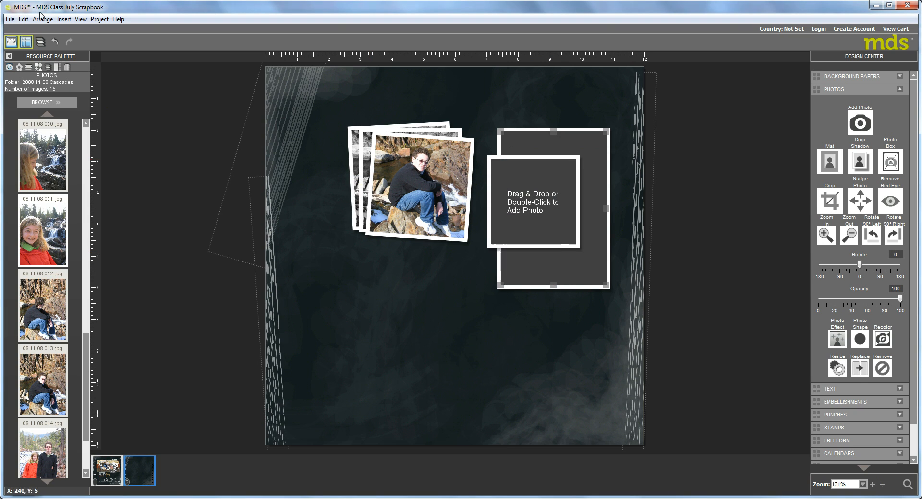
- Group the enlarged small box with the tall box and fill the group with photo 08 11 08 011.jpg
click(516, 197)
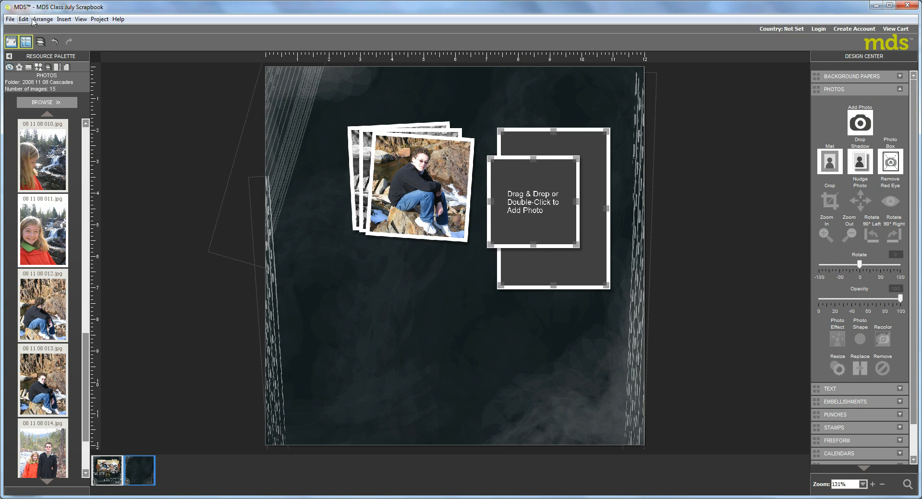
click(40, 20)
click(57, 53)
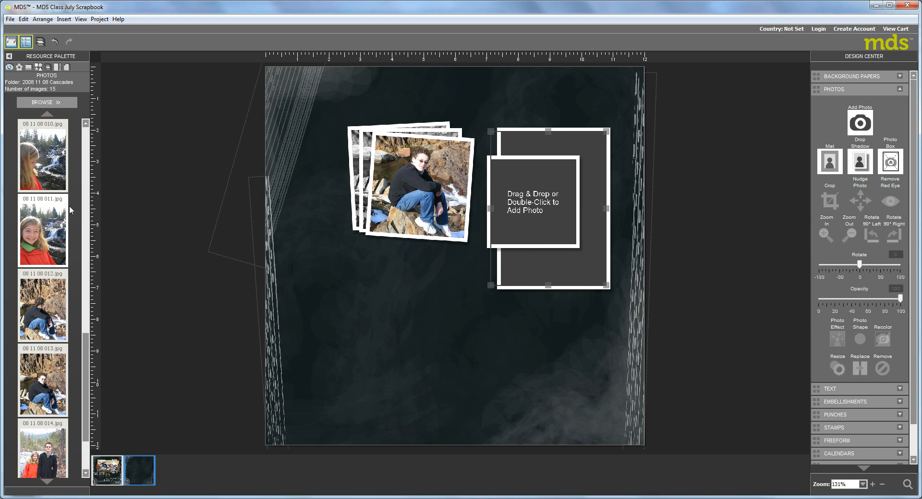
drag(46, 242, 538, 233)
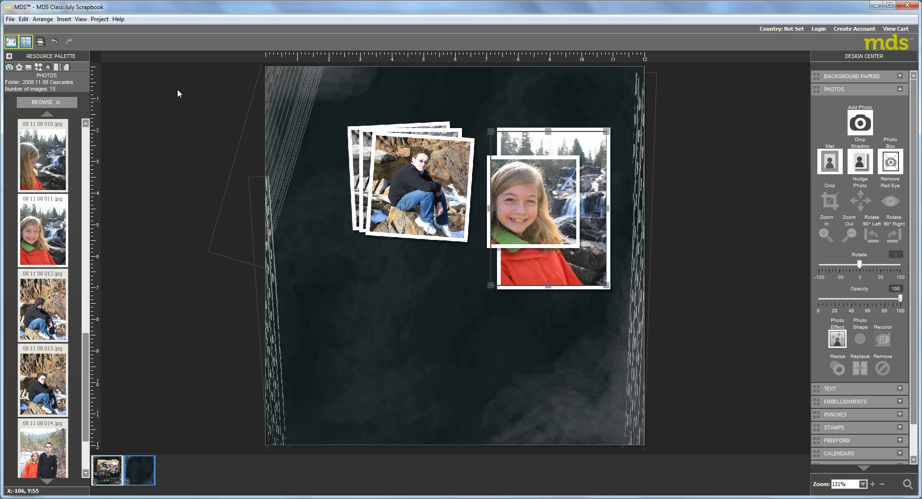
- Ungroup the two photo boxes and shrink the small one to about 2.7 inches square
click(42, 19)
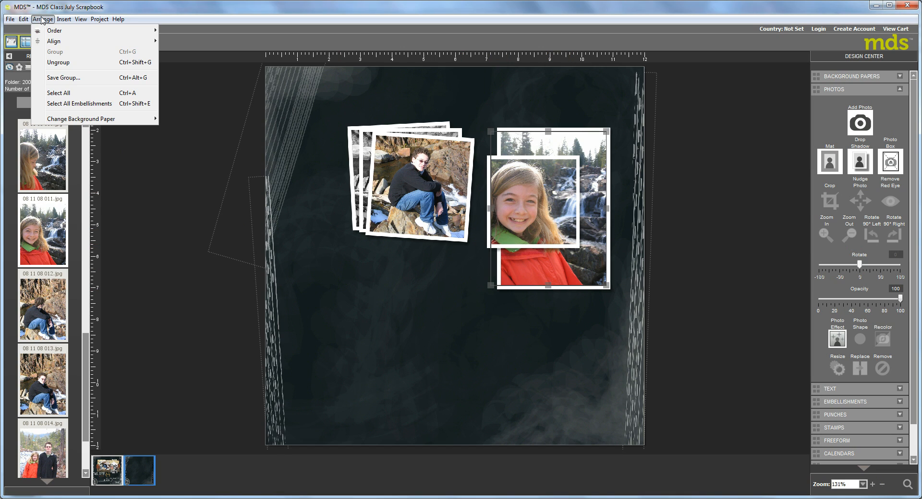
click(58, 62)
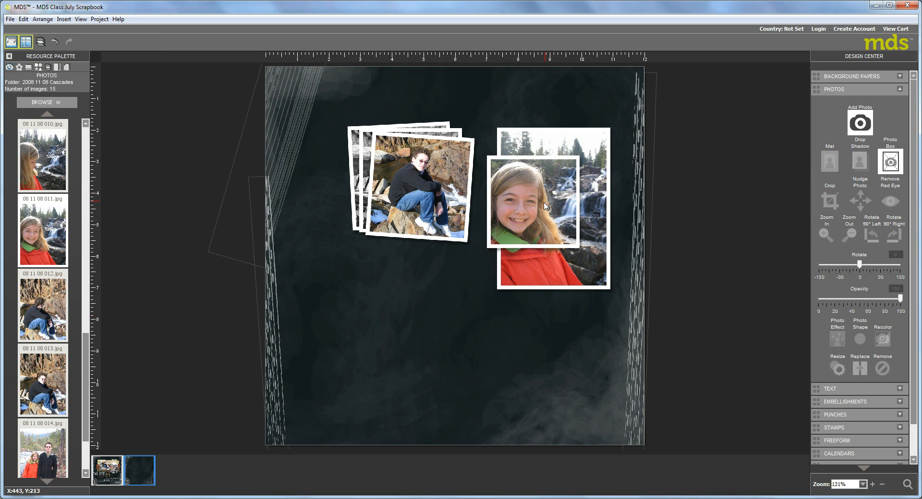
click(575, 240)
drag(576, 245, 569, 238)
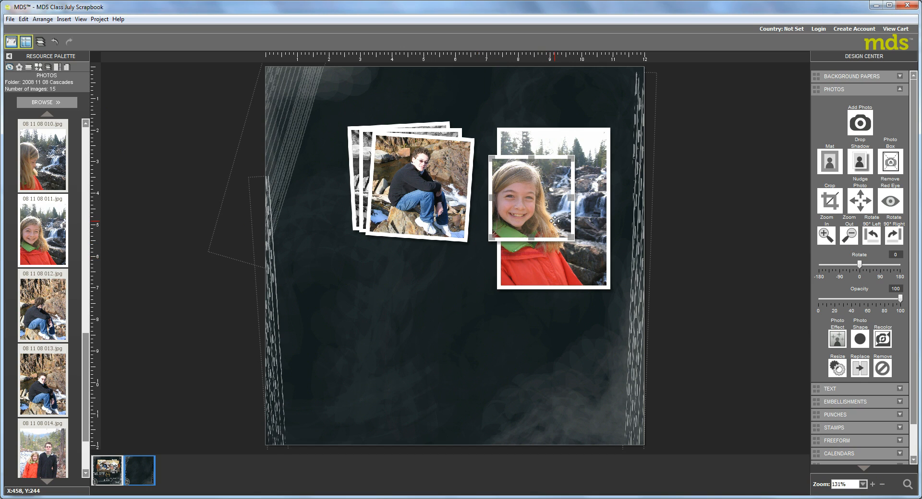
- Delete the photo from both the small and the tall box, keeping the empty matted boxes
key(Delete)
click(600, 268)
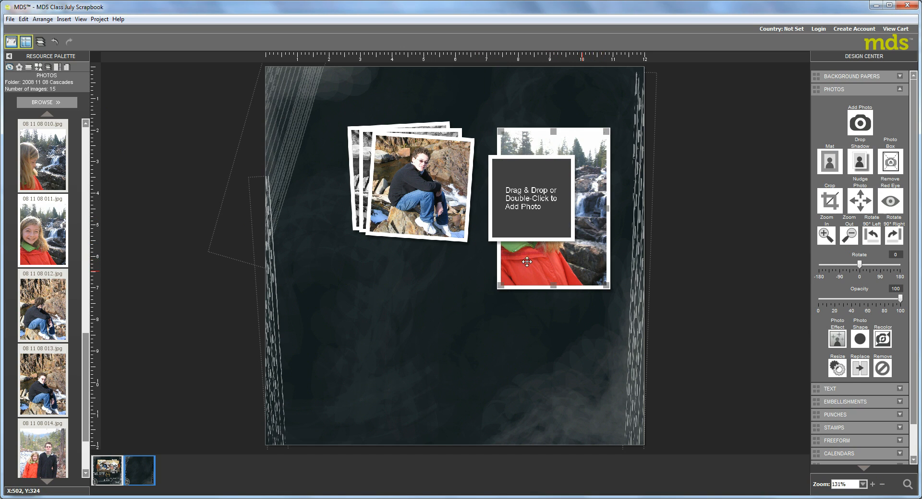
key(Delete)
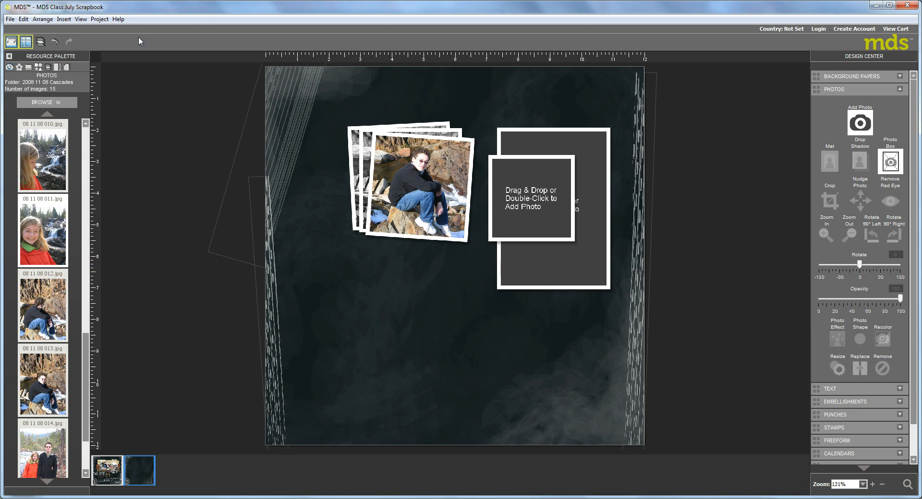
- Group the two empty matted boxes, fill the group with photo 08 11 08 011.jpg and clear the selection
click(534, 219)
shift+click(545, 270)
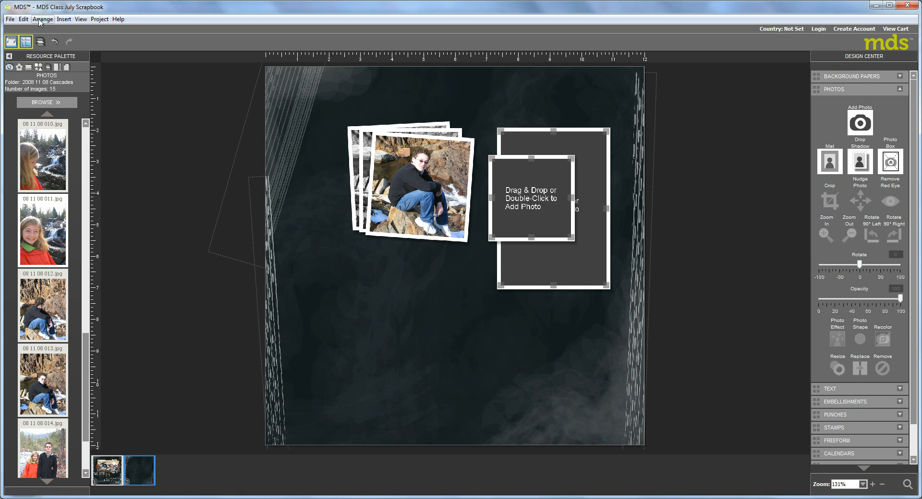
click(42, 19)
click(53, 51)
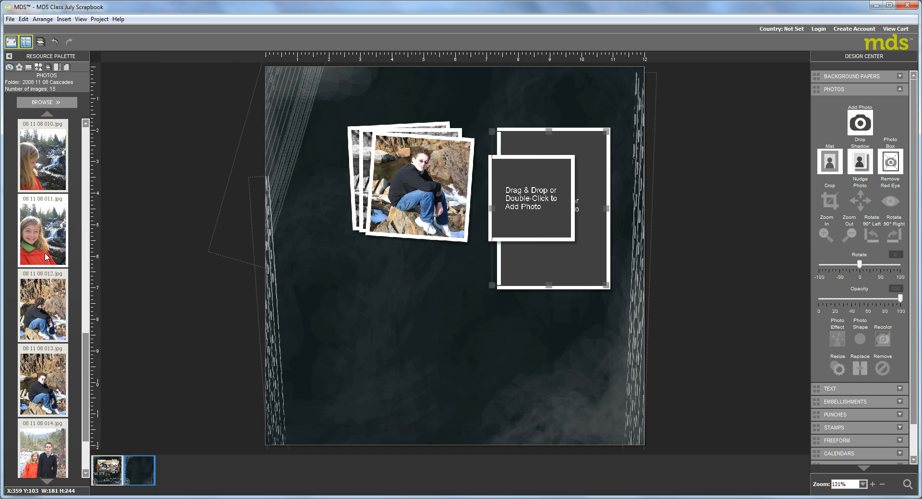
drag(122, 236, 540, 218)
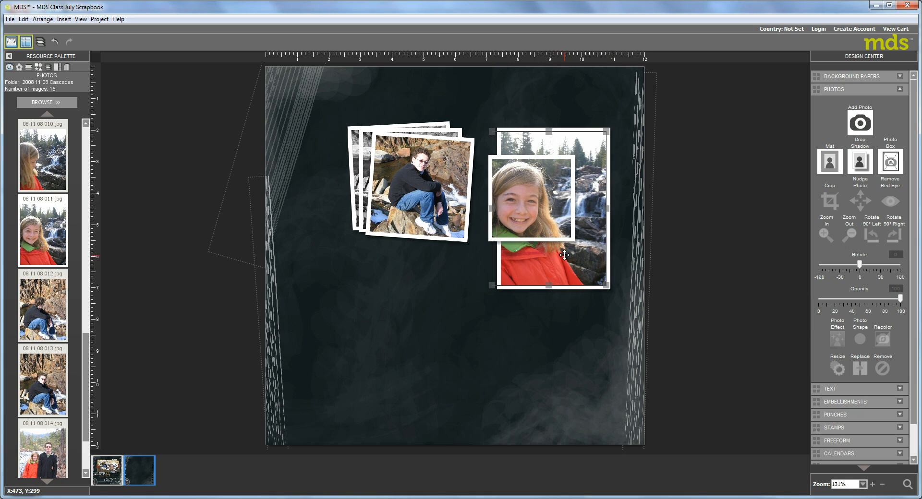
click(394, 311)
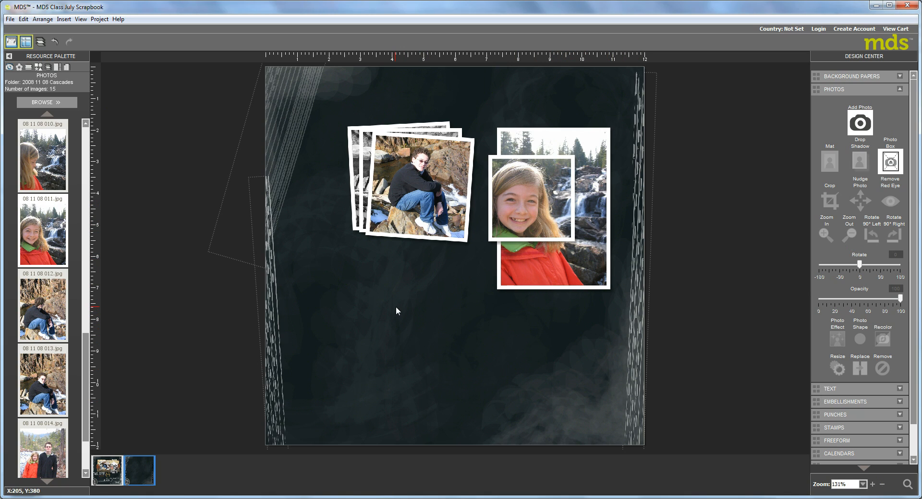
- Ungroup the tall and small photo boxes that share the girl's photo, and clear the selection
click(558, 199)
click(48, 20)
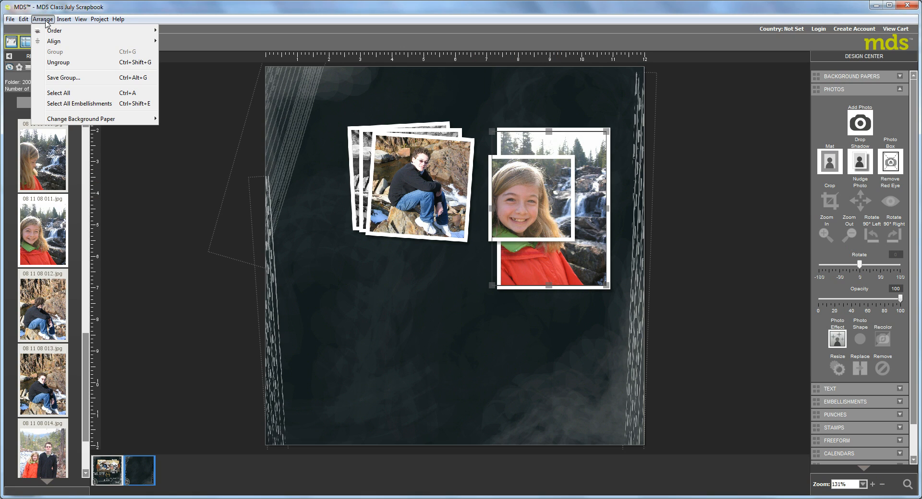
click(477, 330)
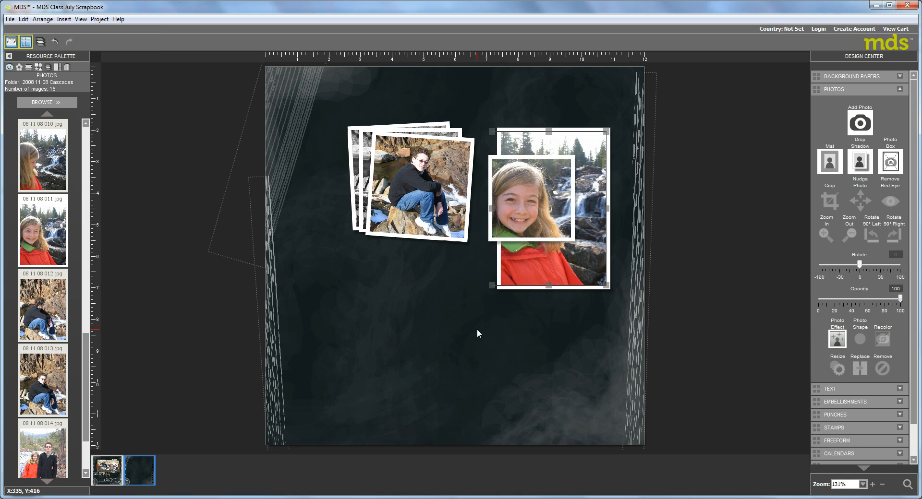
click(407, 310)
click(584, 269)
click(42, 19)
click(53, 60)
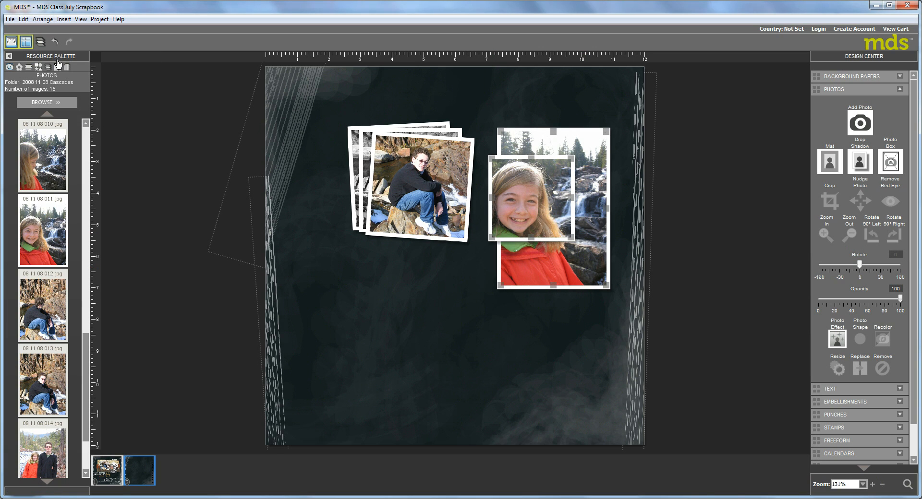
click(421, 278)
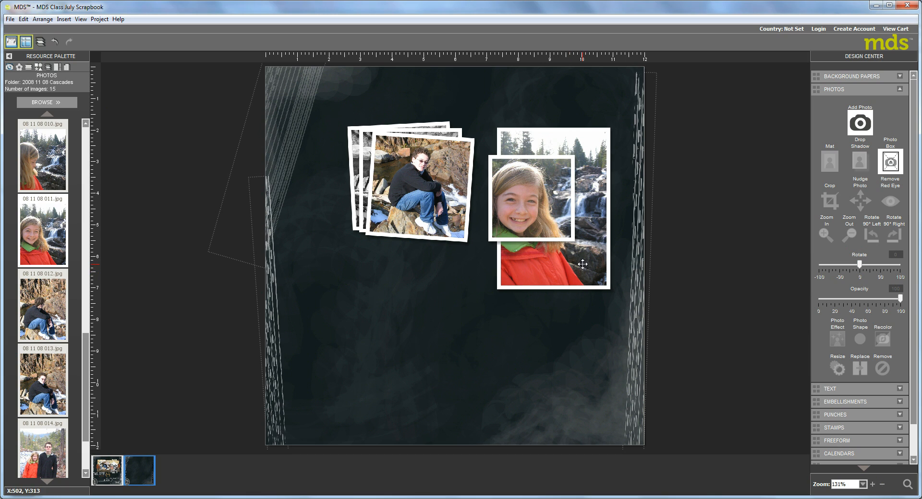
- Apply the Black & White photo effect to the tall box's photo only
click(582, 264)
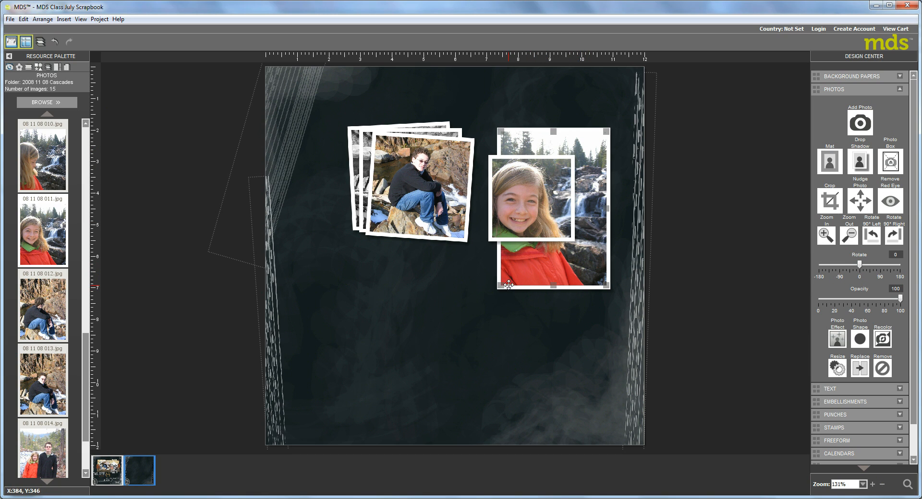
click(836, 339)
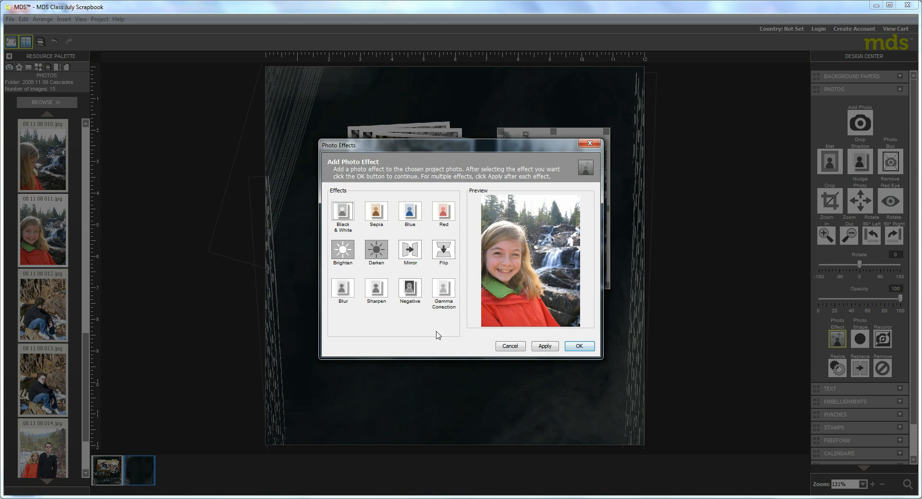
click(341, 207)
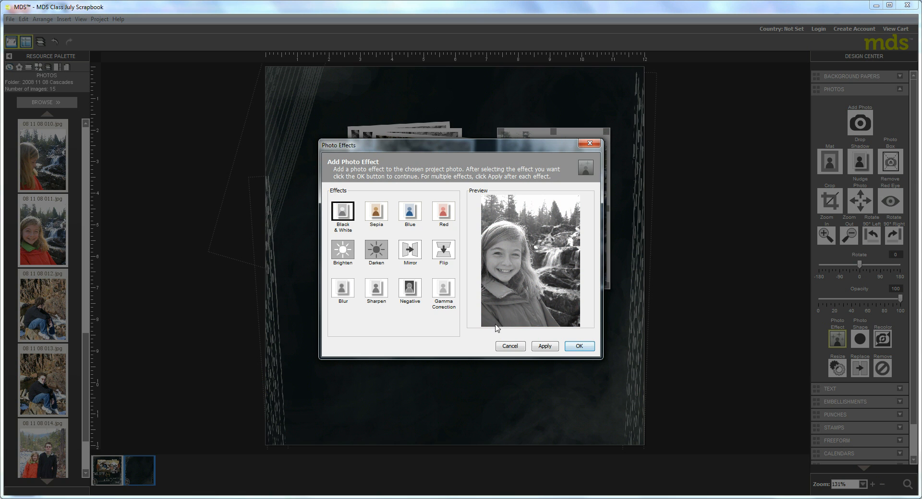
click(577, 346)
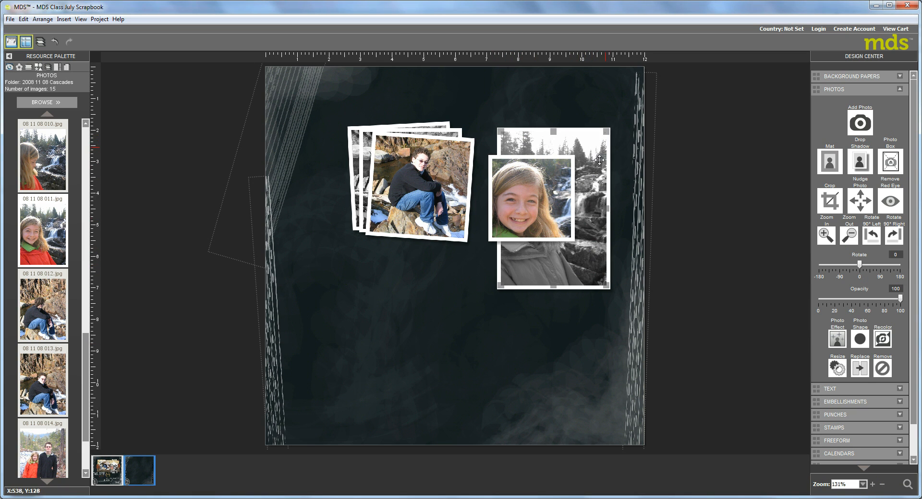
- Group the tall black-and-white box with the small colour box and shrink the group to about 3.3 inches wide
shift+click(531, 199)
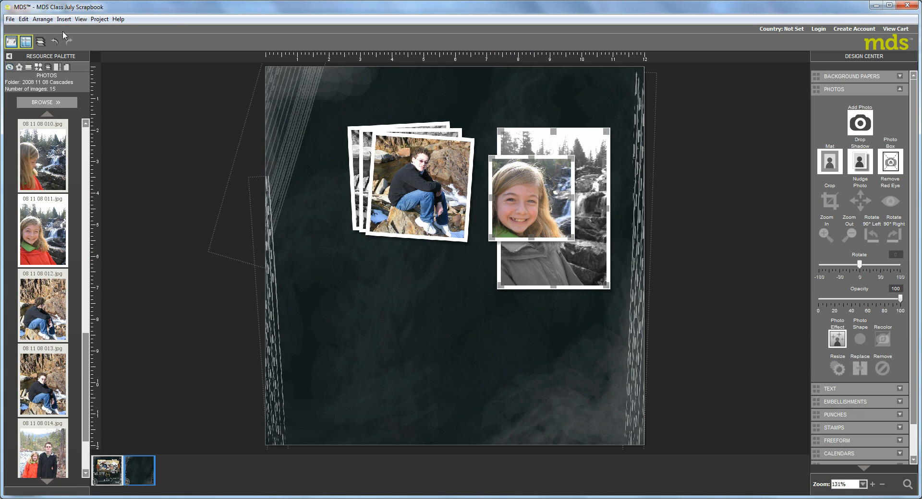
click(42, 19)
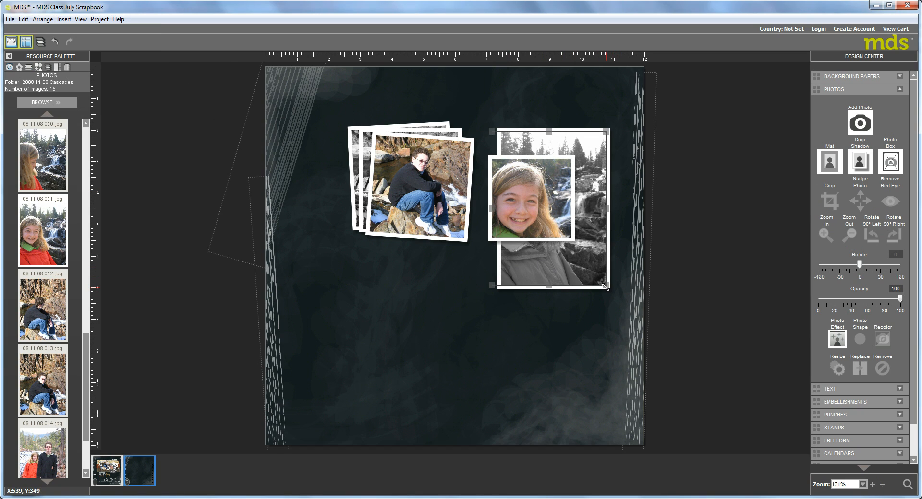
drag(604, 286, 588, 260)
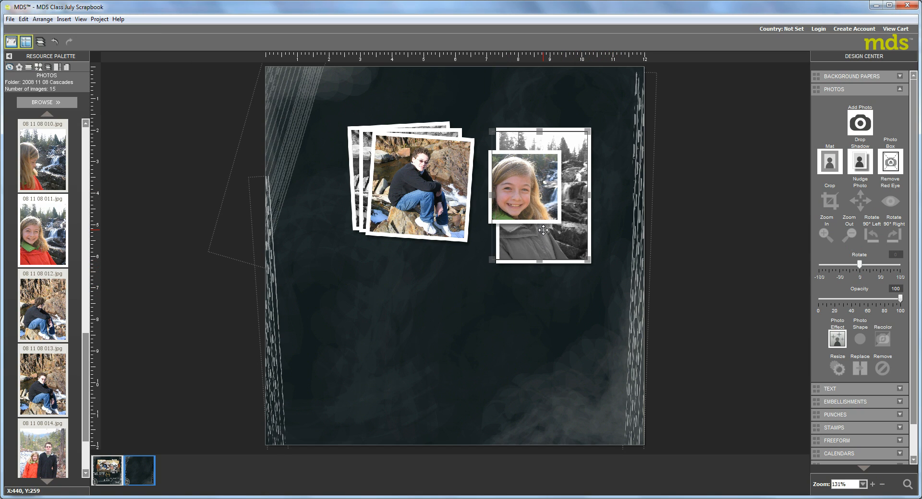
- Move the grouped photo boxes up about 0.3 inch and tilt them about 3 degrees clockwise
drag(543, 230, 541, 221)
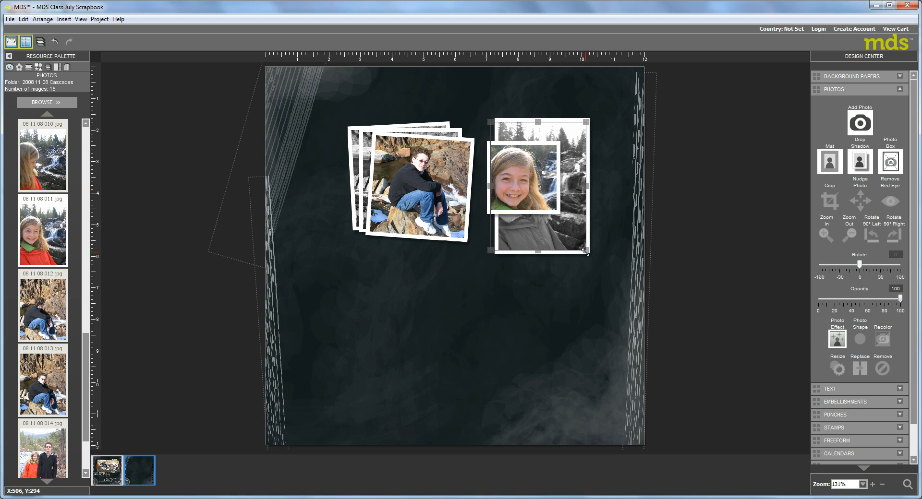
drag(586, 253, 582, 257)
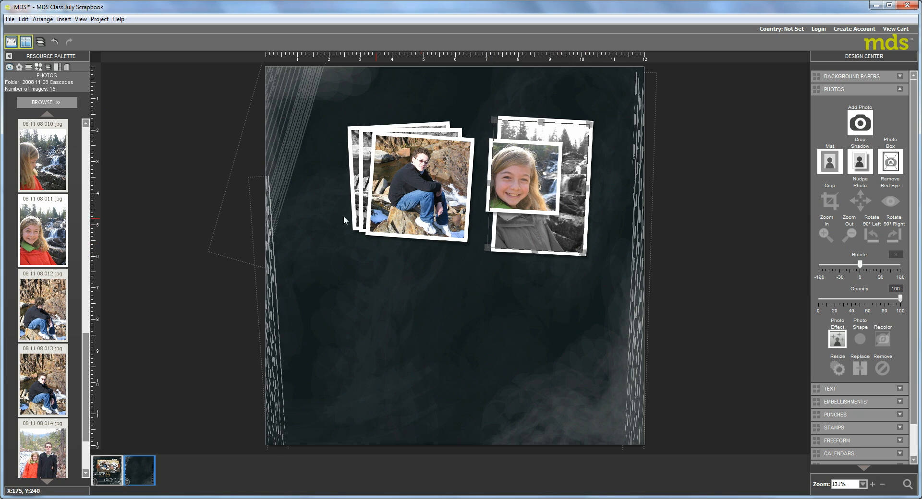